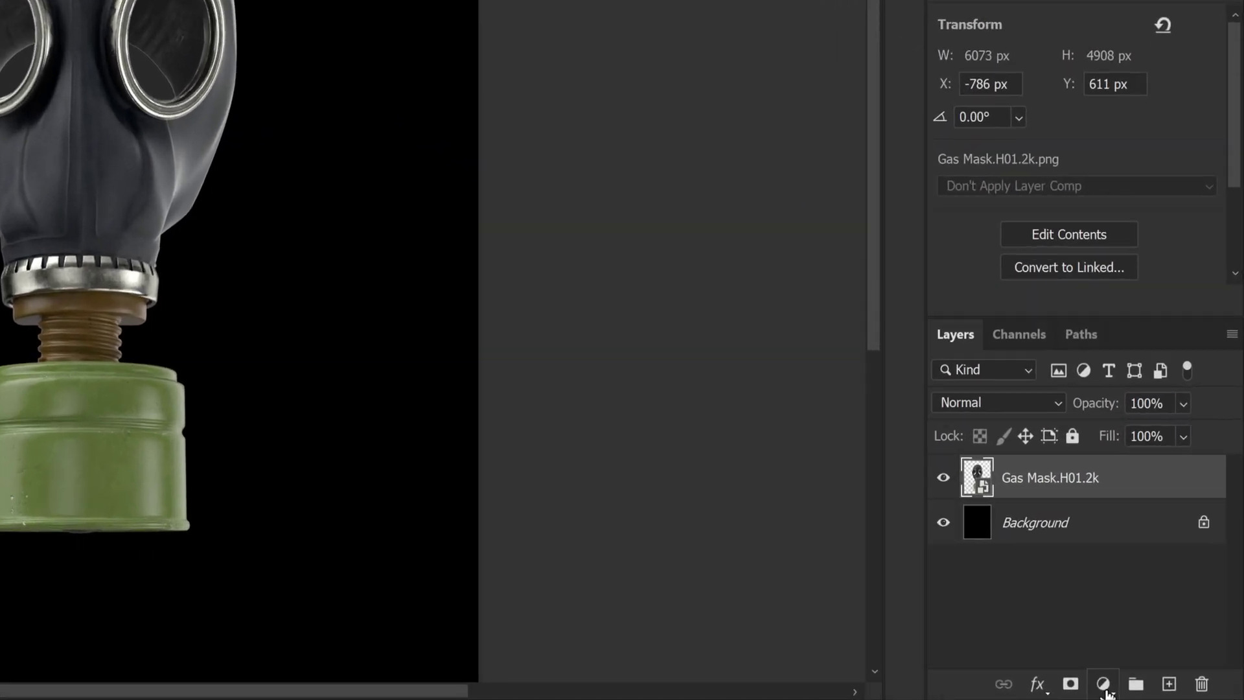
Add a Threshold adjustment layer above the gas mask layer.
left_click(1157, 690)
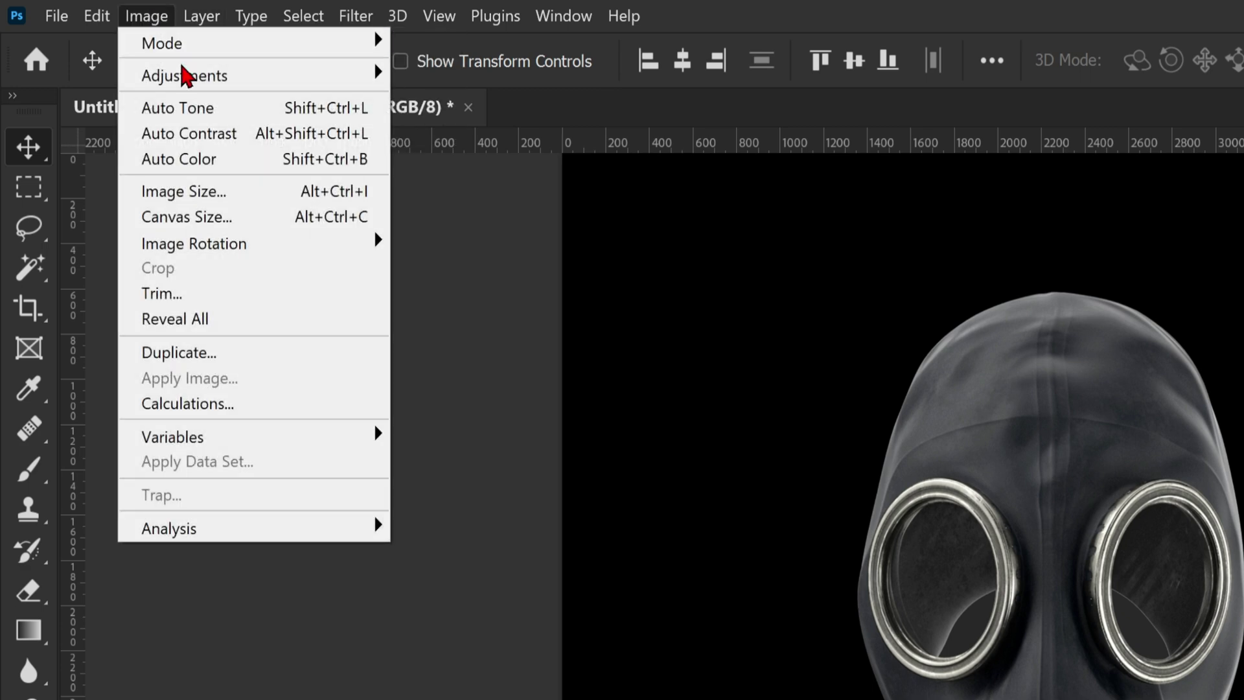
mouse_move(178, 84)
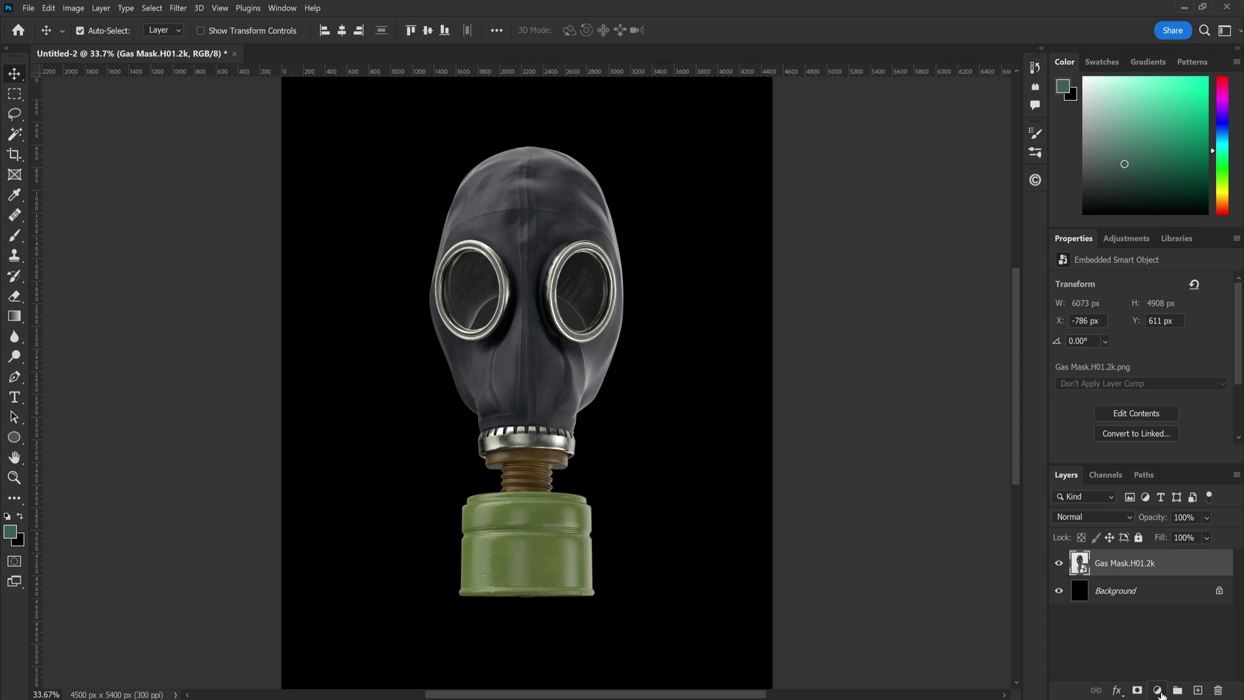
left_click(1157, 691)
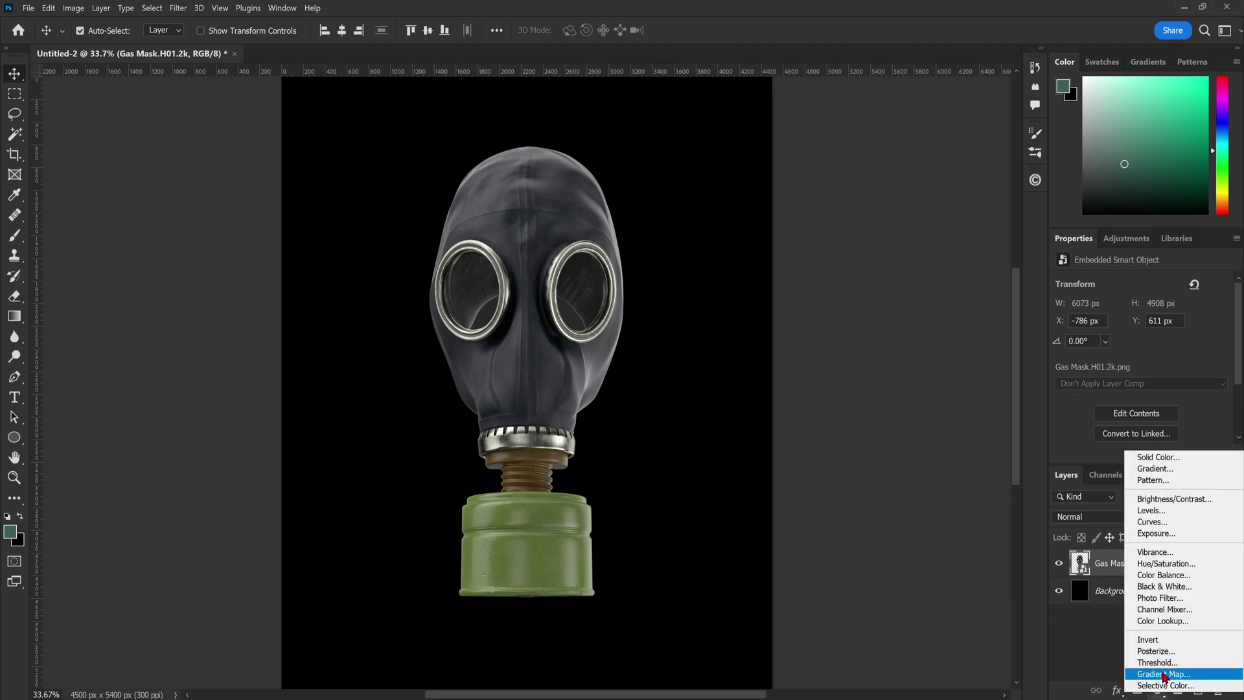
left_click(1149, 647)
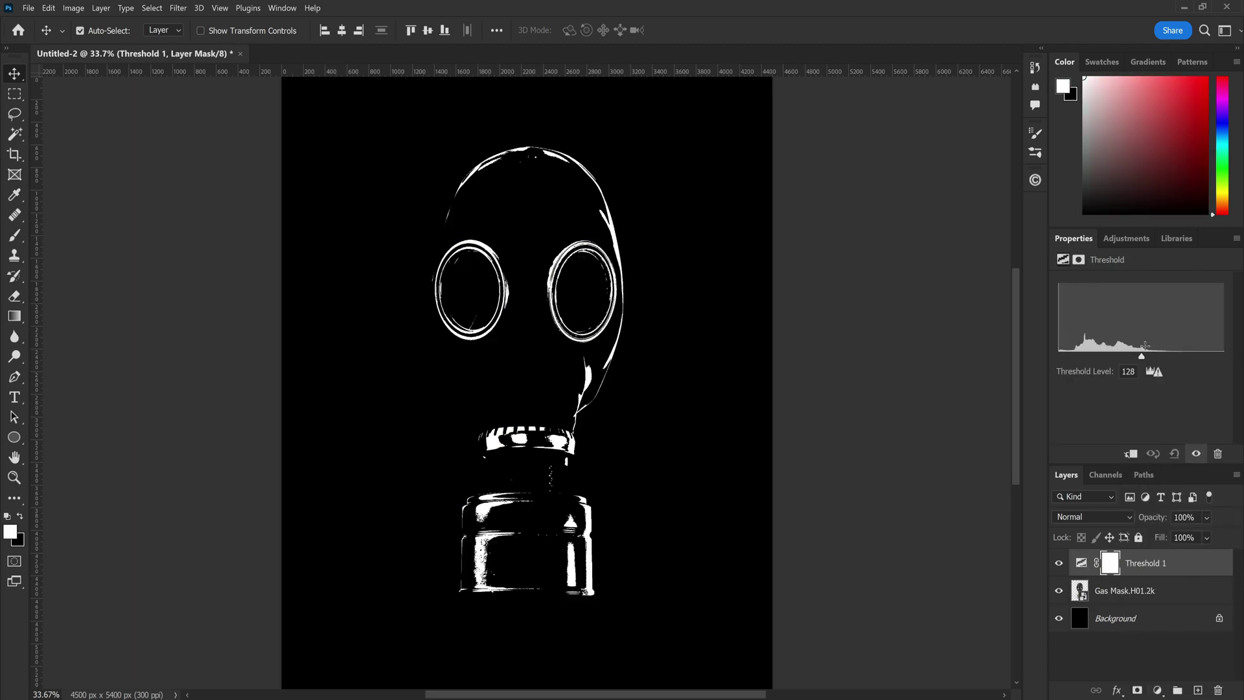
Try several levels on the Threshold adjustment and set it to 98.
mouse_move(1143, 359)
left_mouse_down()
mouse_move(1091, 367)
mouse_move(1125, 365)
left_mouse_up()
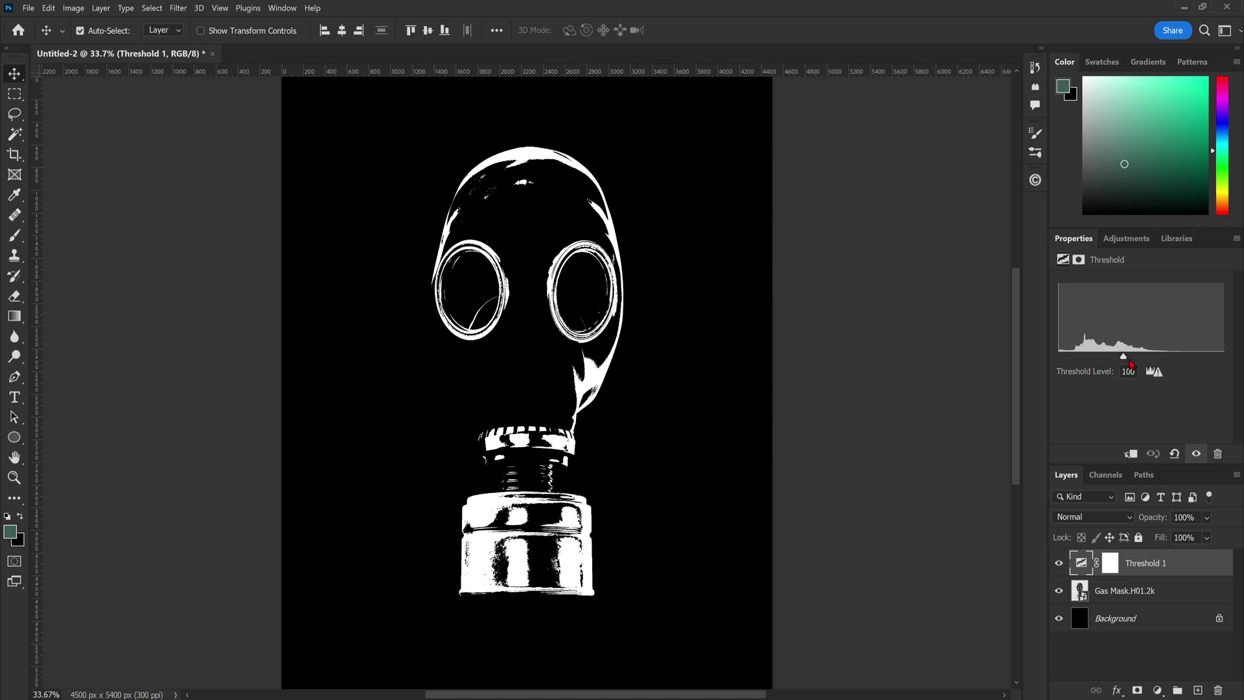
left_click_drag(1125, 359, 1100, 360)
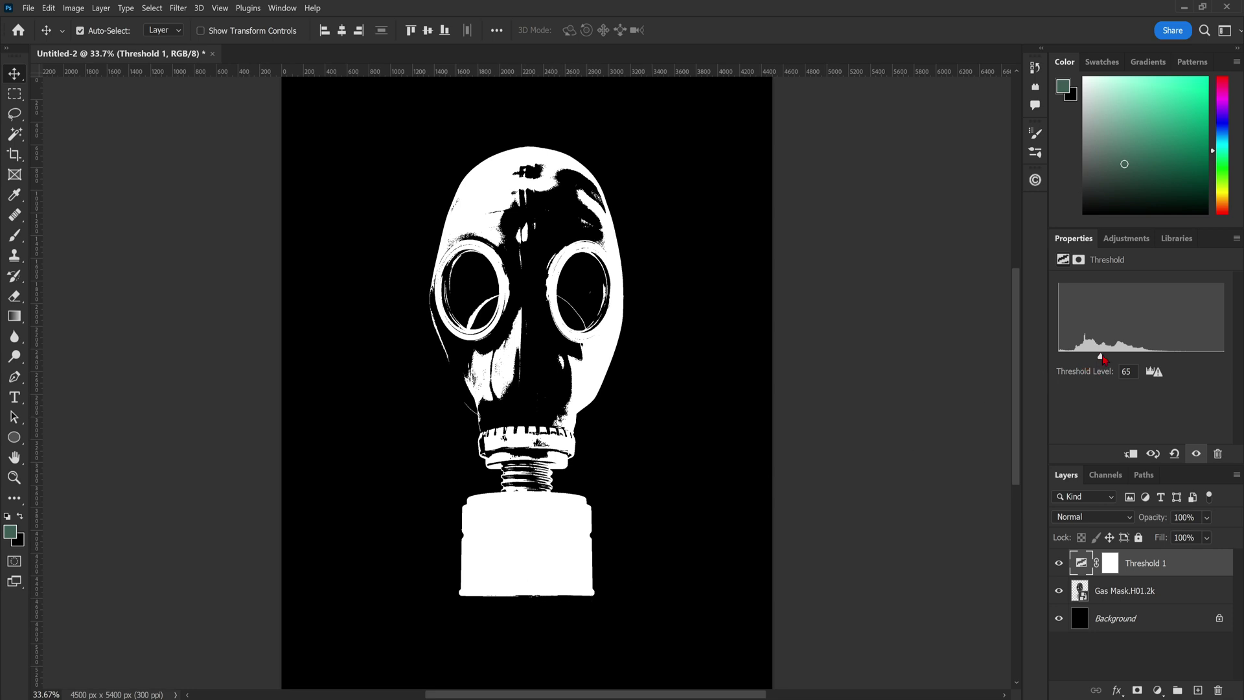
left_click_drag(1100, 359, 1133, 361)
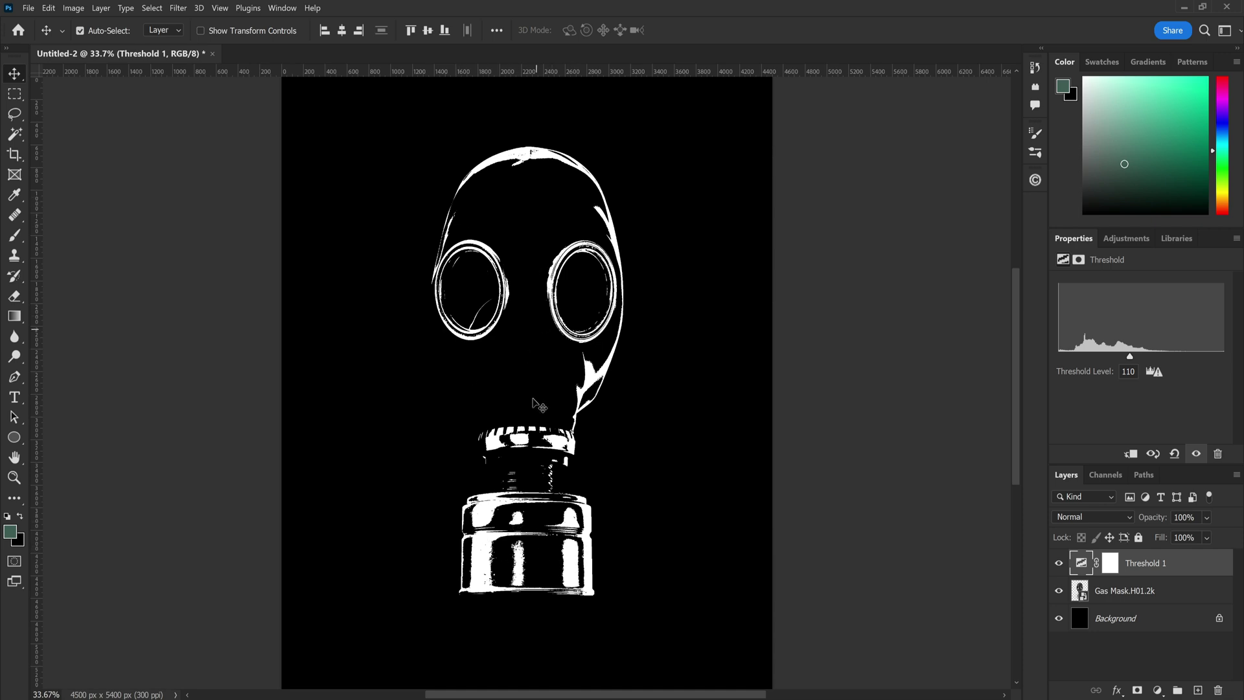
mouse_move(1131, 357)
left_mouse_down()
mouse_move(1111, 358)
mouse_move(1121, 361)
left_mouse_up()
key("ctrl+backslash")
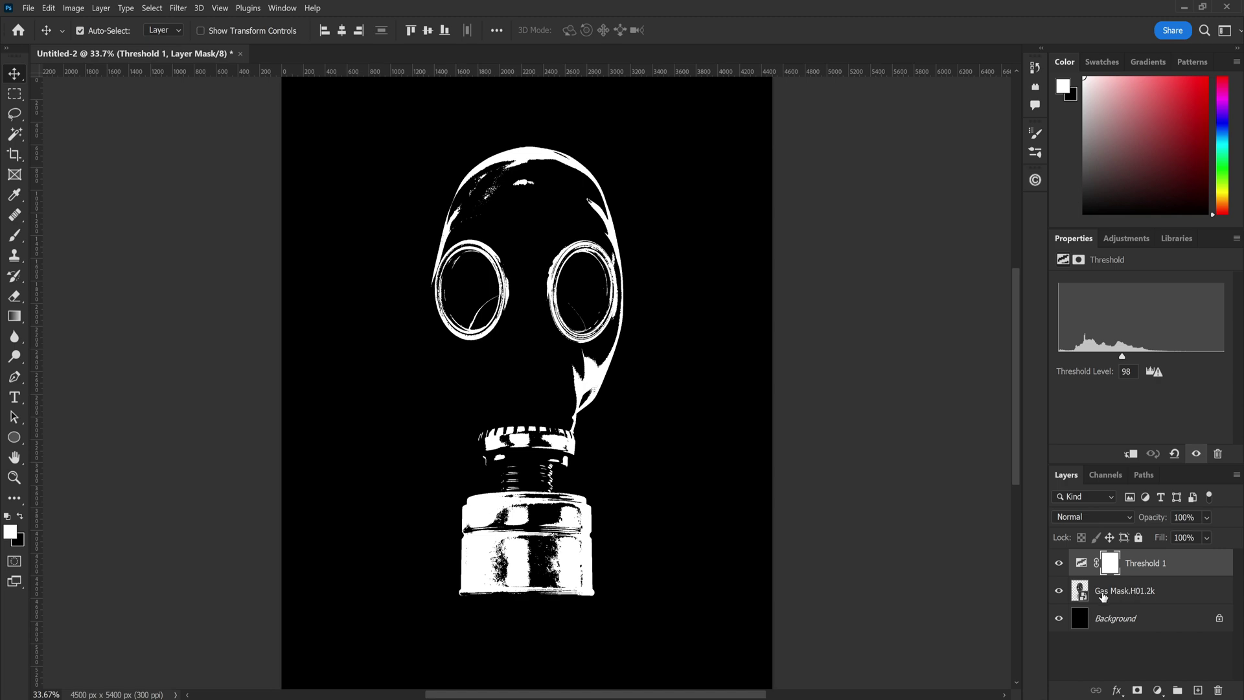
Open the Add Noise filter on the gas mask layer and adjust the noise amount.
left_click(1103, 597)
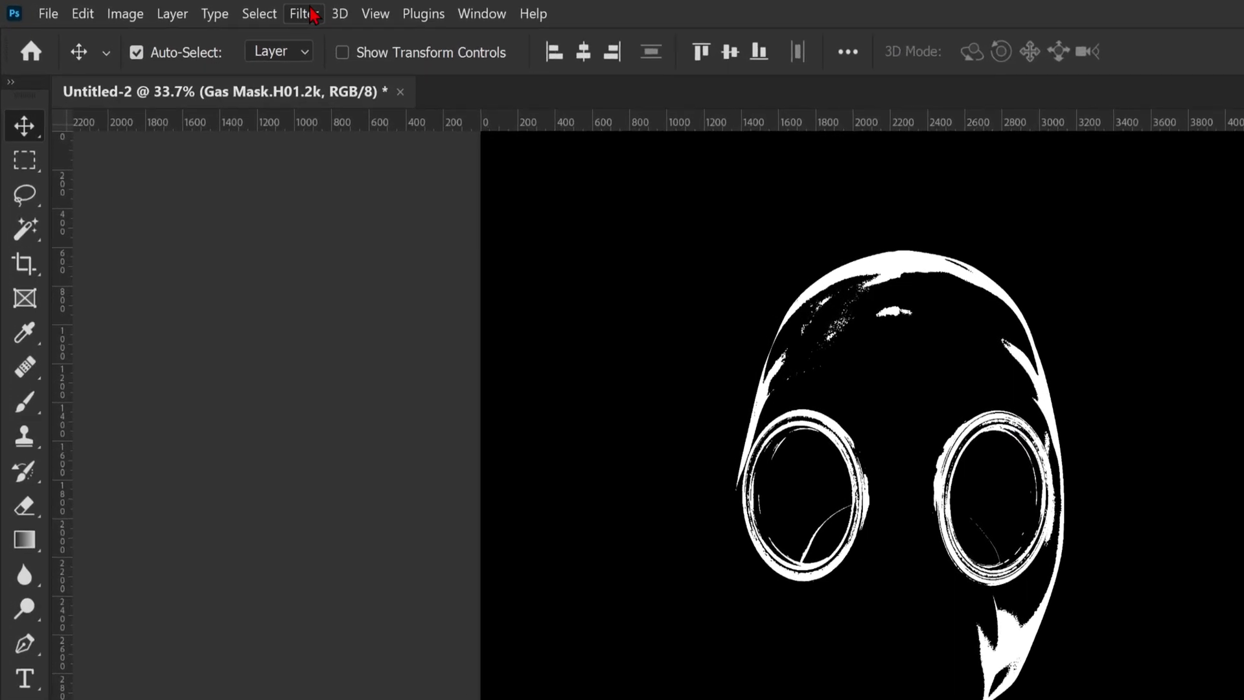
left_click(311, 13)
mouse_move(531, 355)
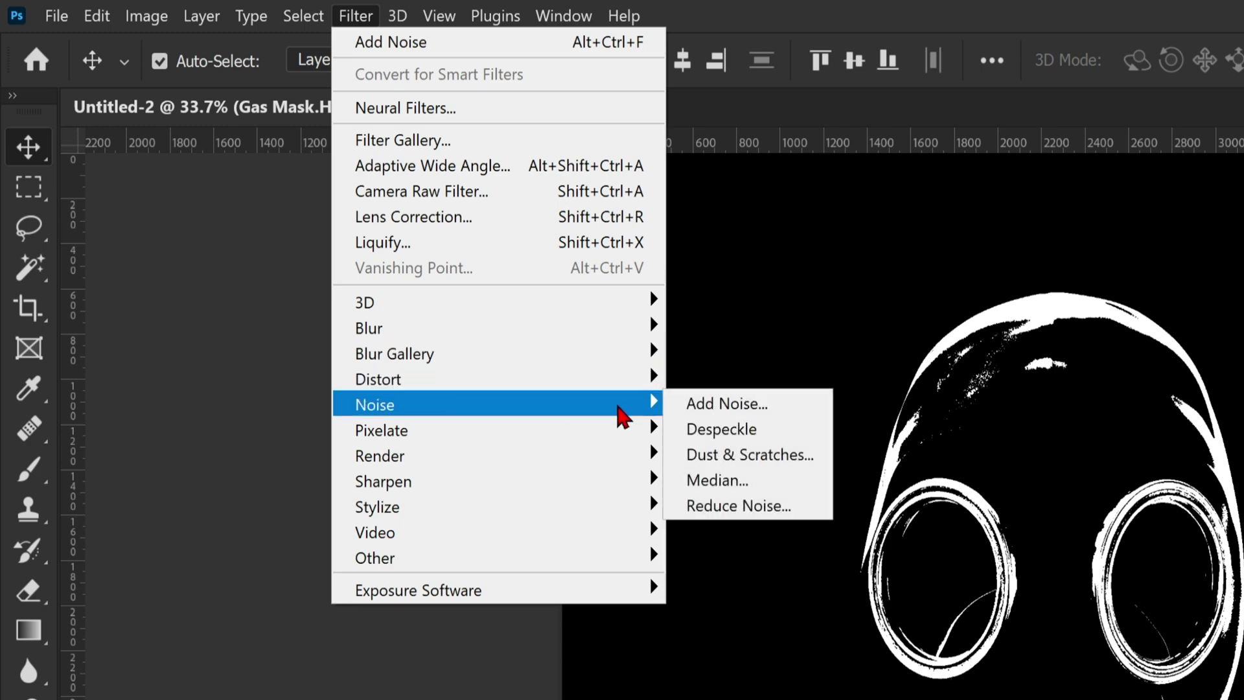
left_click(726, 403)
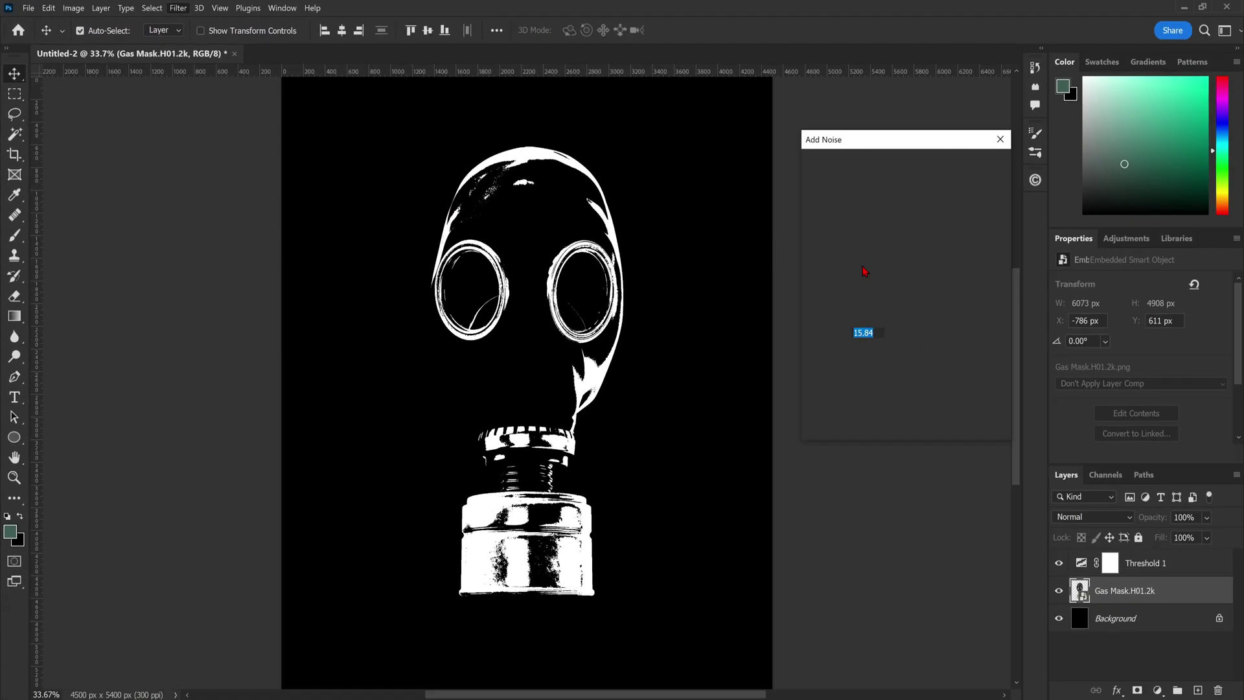
left_click_drag(832, 353, 854, 356)
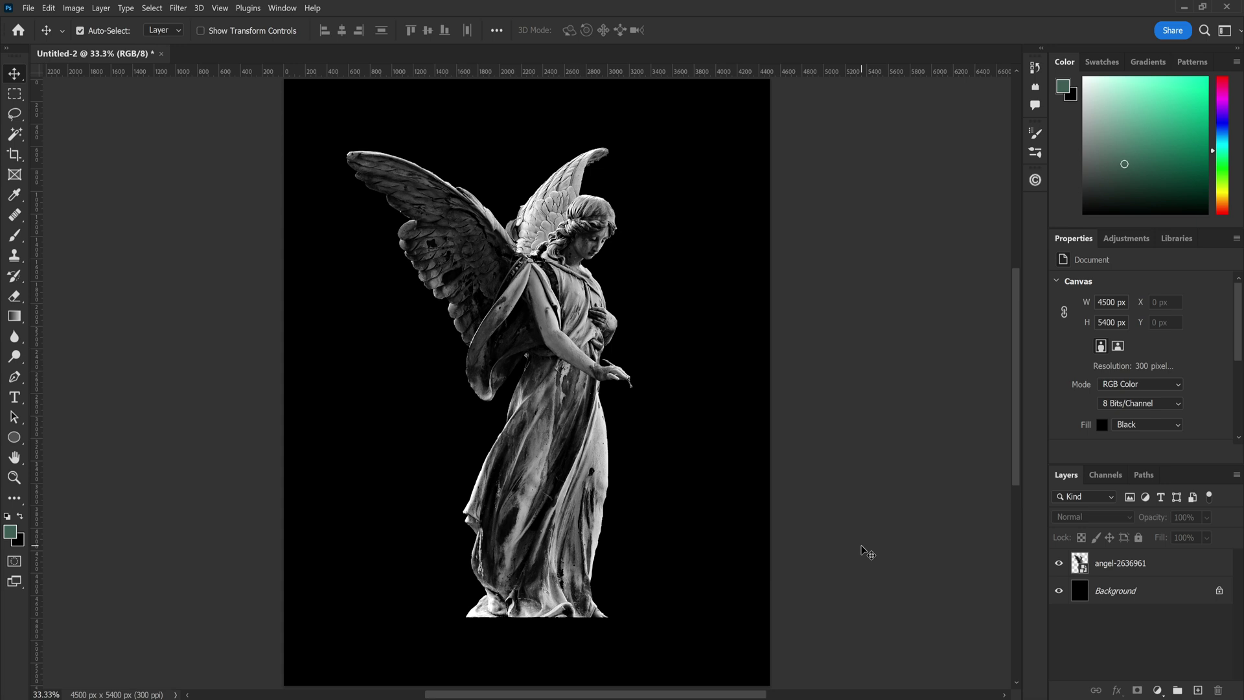
Apply a Threshold adjustment with level 49 to the angel layer.
left_click(582, 408)
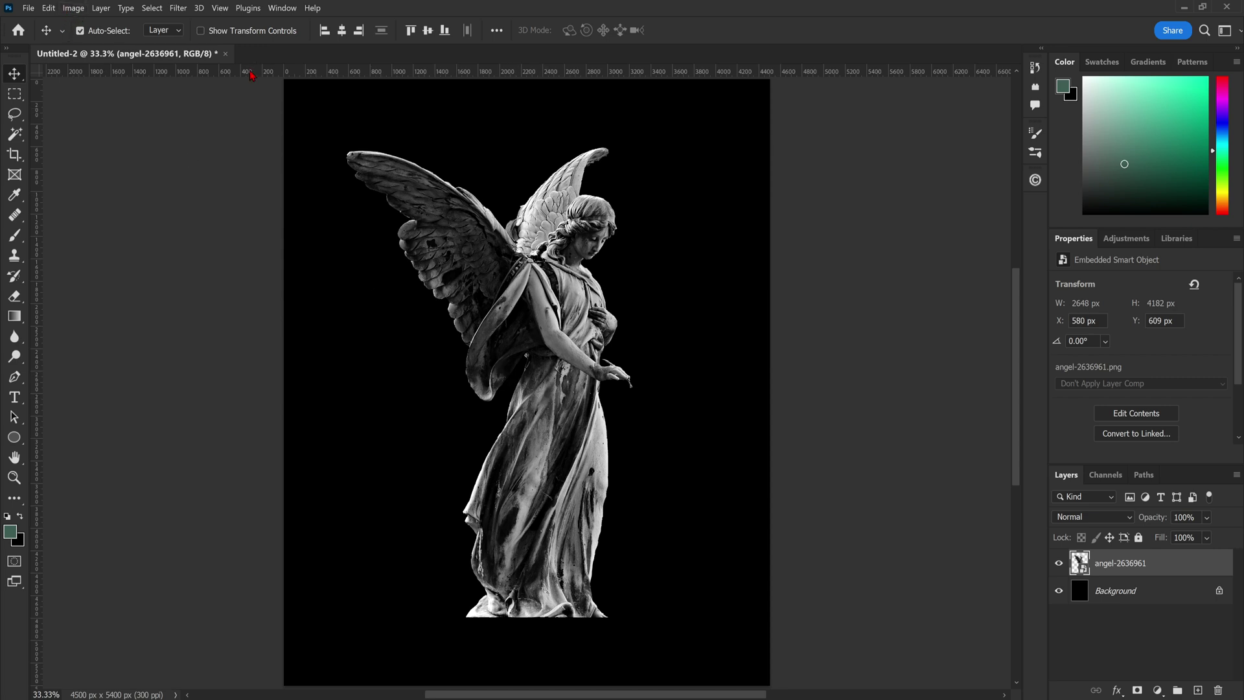
left_click(73, 8)
mouse_move(94, 39)
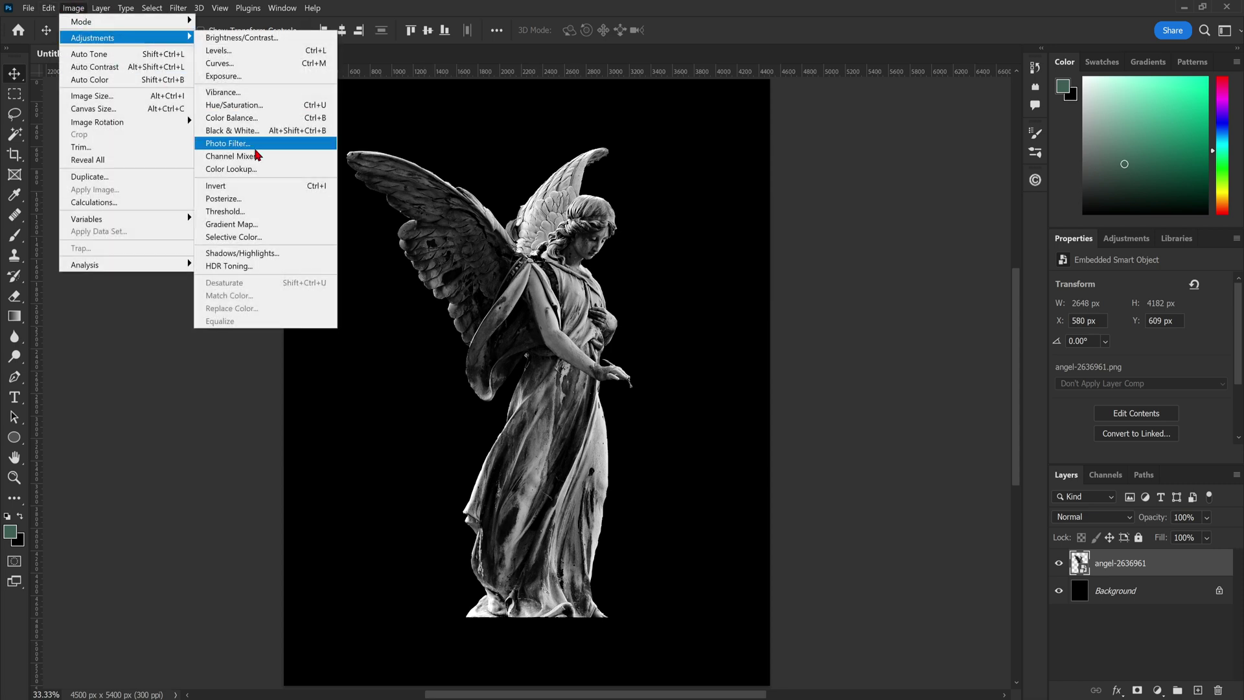
left_click(225, 211)
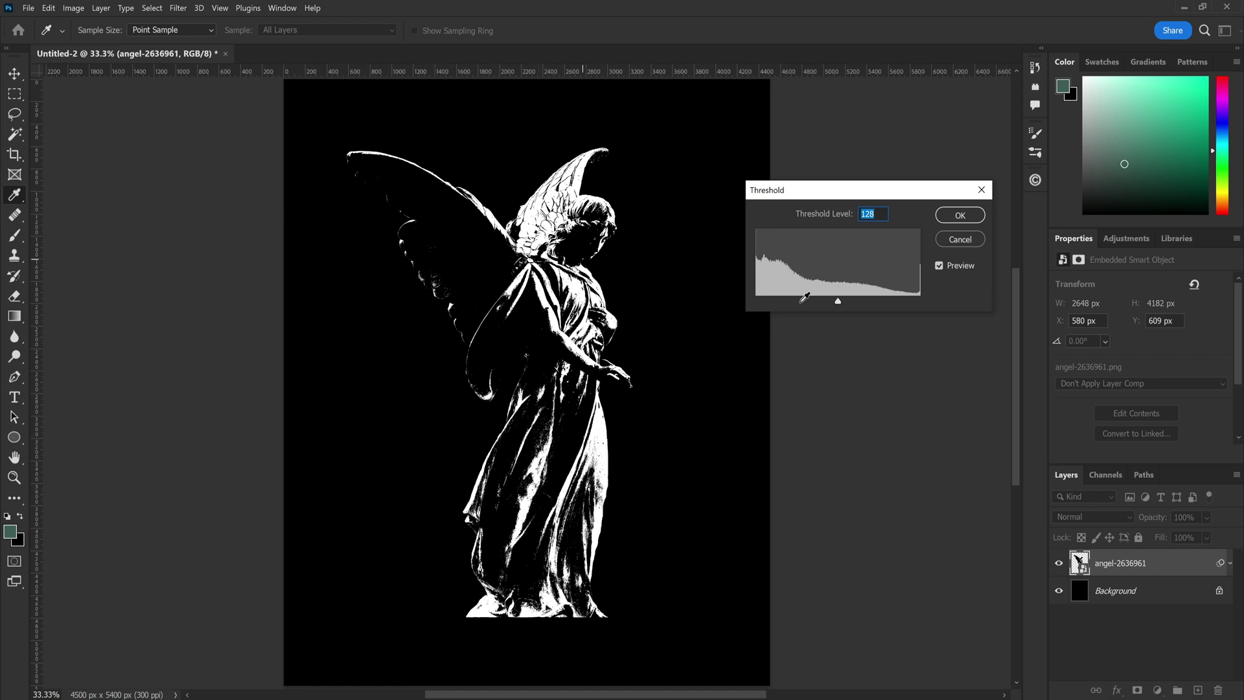
left_click_drag(845, 306, 790, 313)
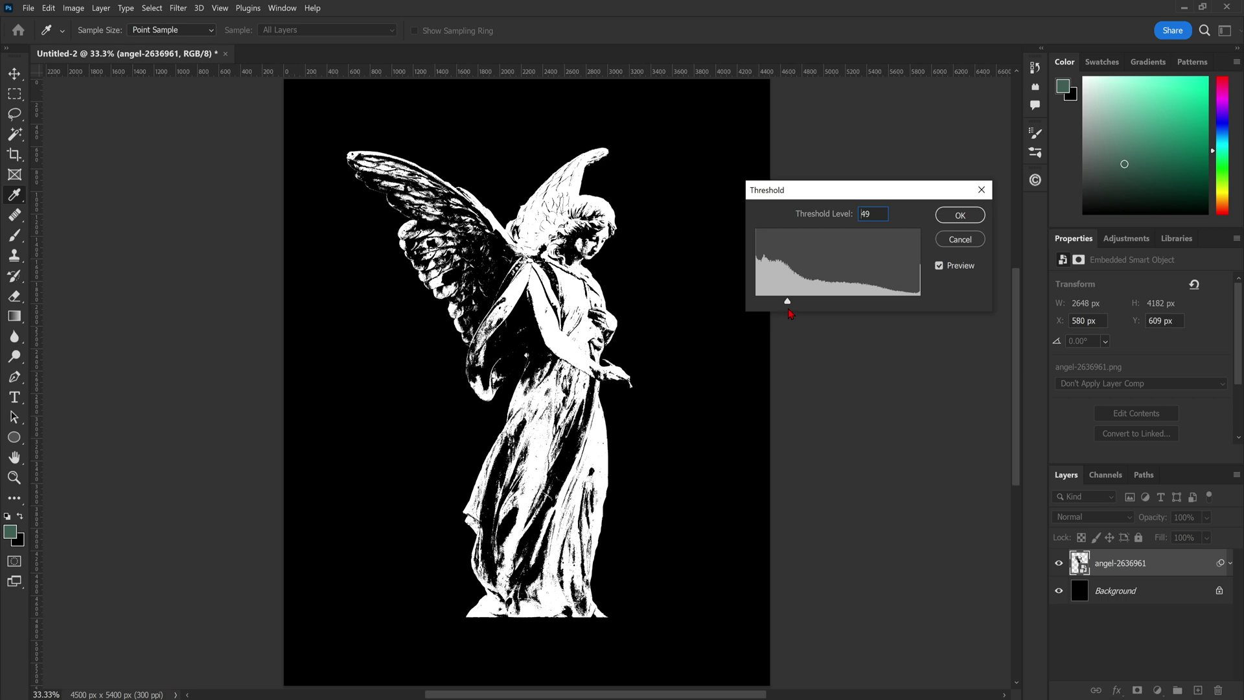
left_click_drag(790, 313, 790, 314)
left_click(960, 216)
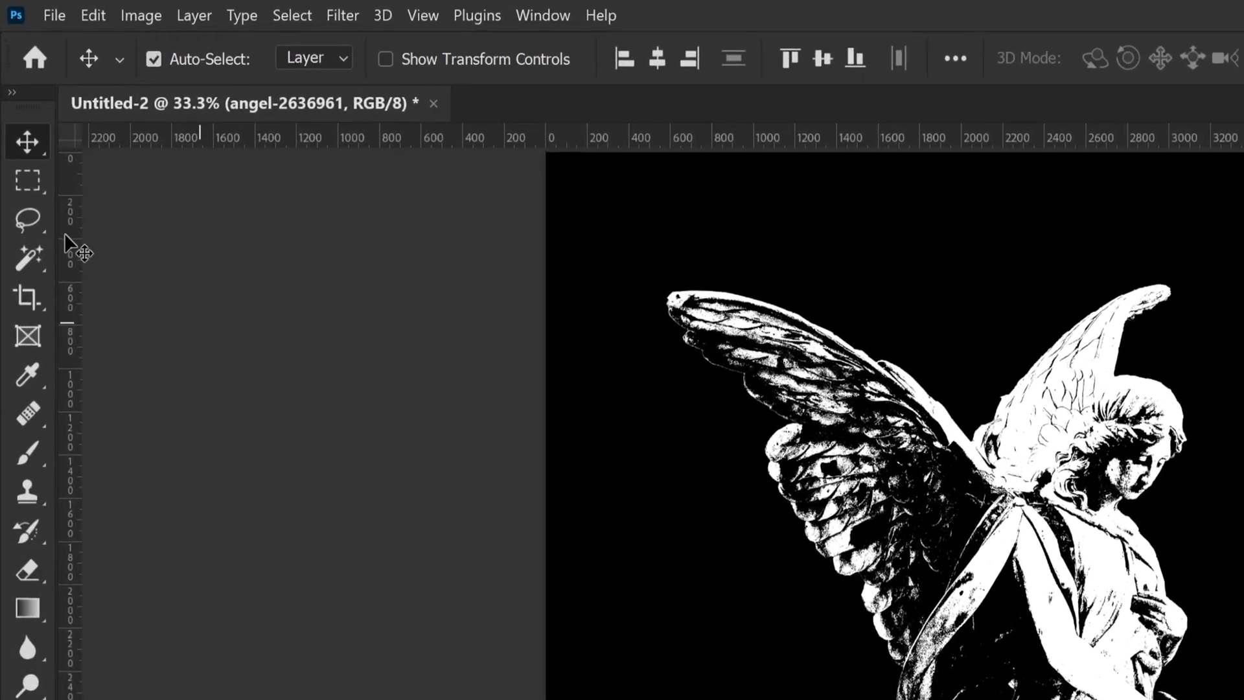
Copy the angel's white areas to a new layer using the Magic Wand, and hide the original angel and Background layers.
left_click(27, 258)
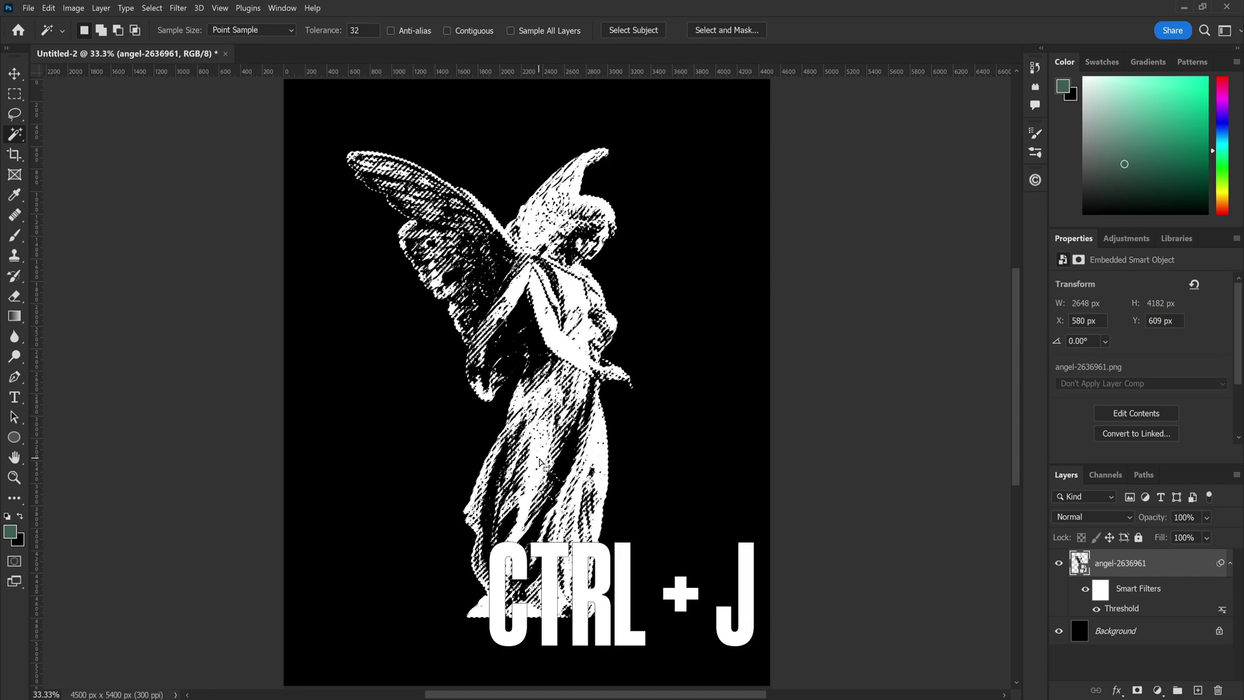
key("ctrl+j")
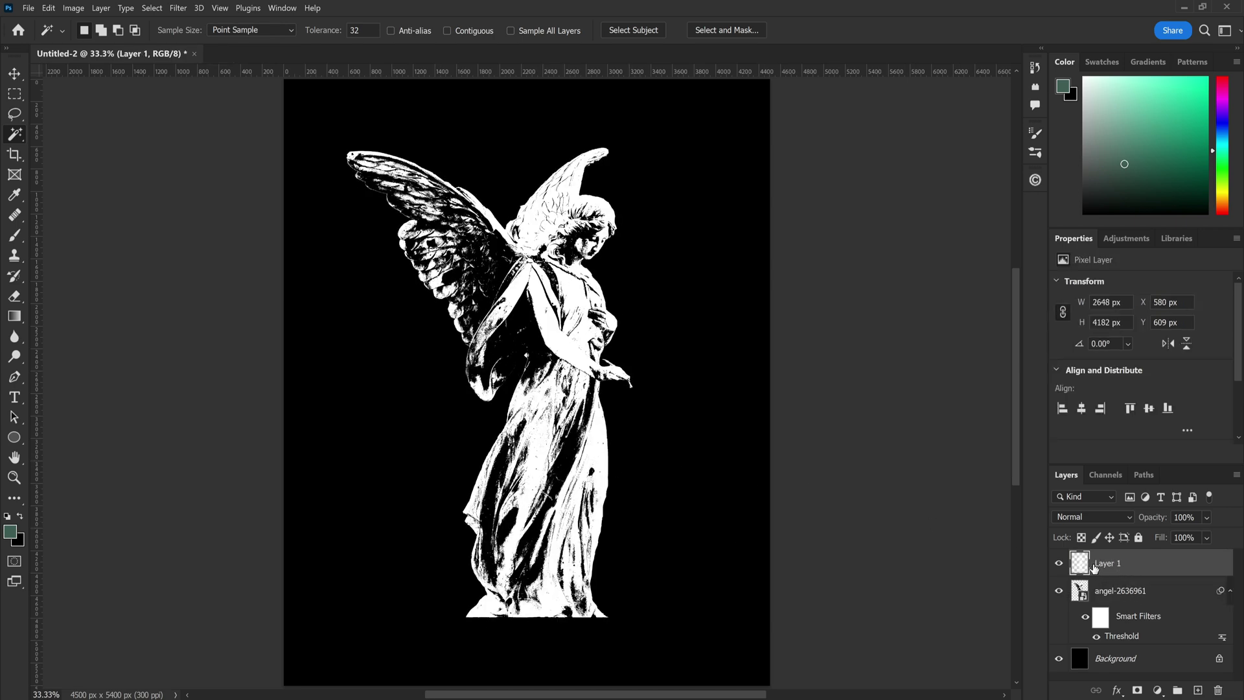
left_click(1059, 591)
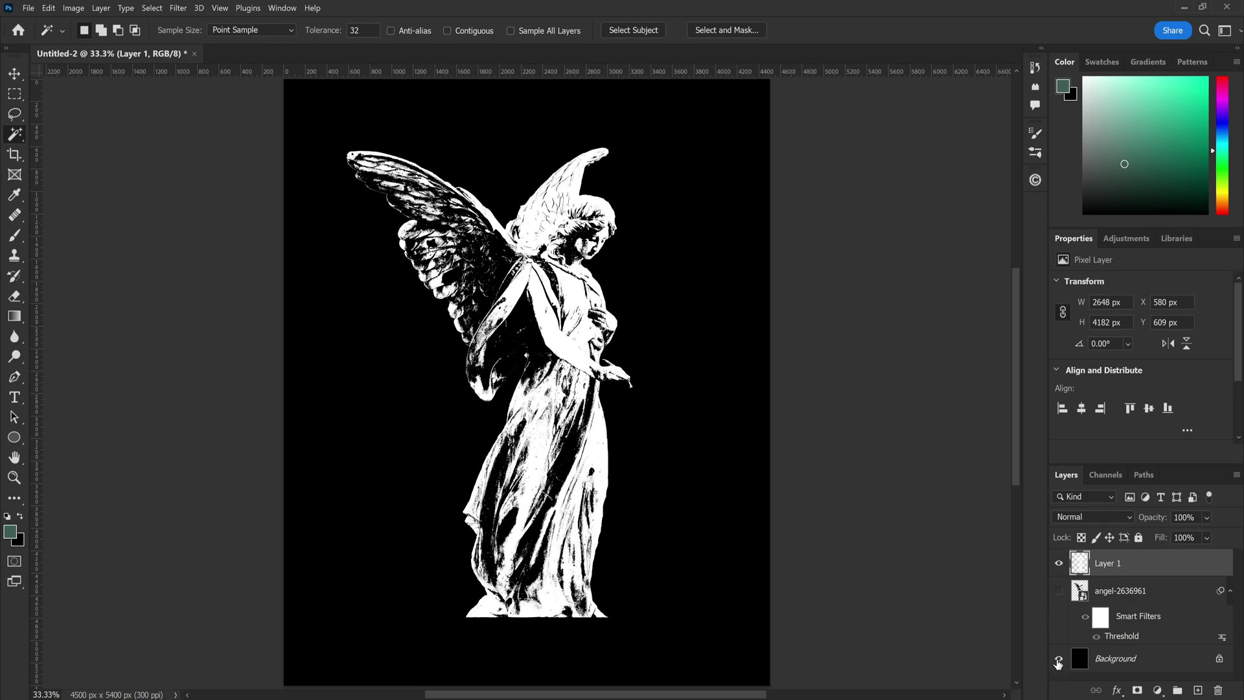
left_click(1058, 659)
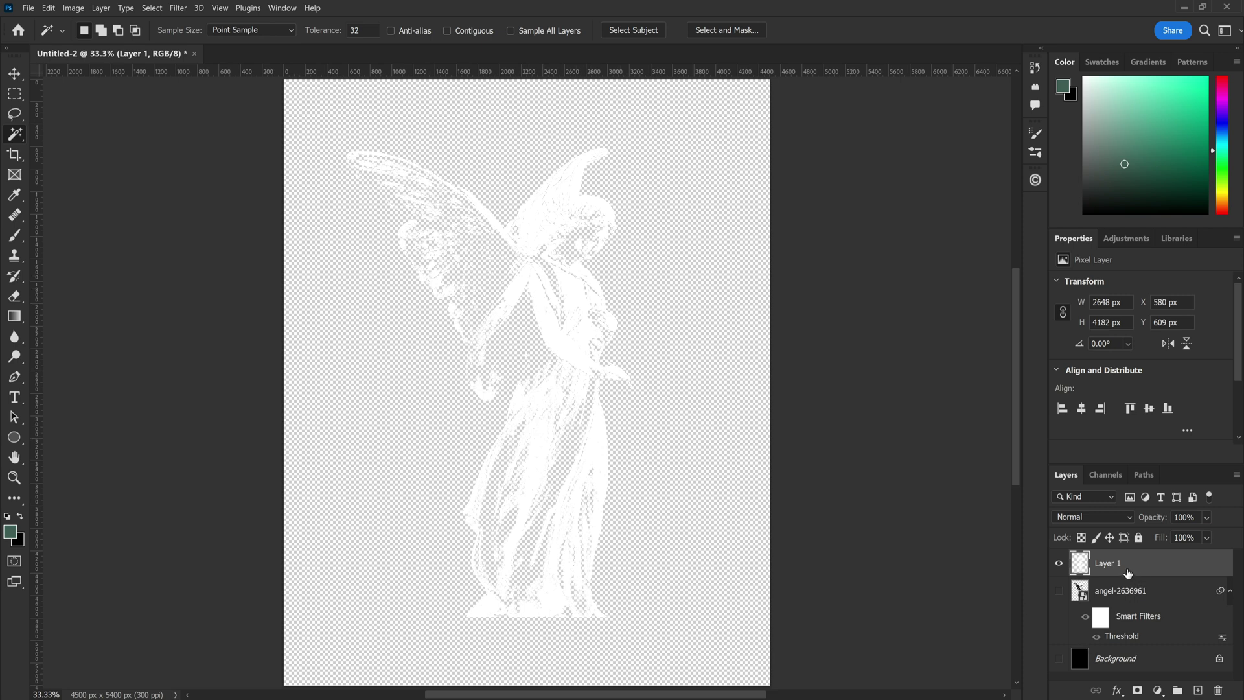
Apply a dark red Color Overlay (ac2929) to the layer with the copied white areas.
left_click(1115, 694)
left_click(1138, 644)
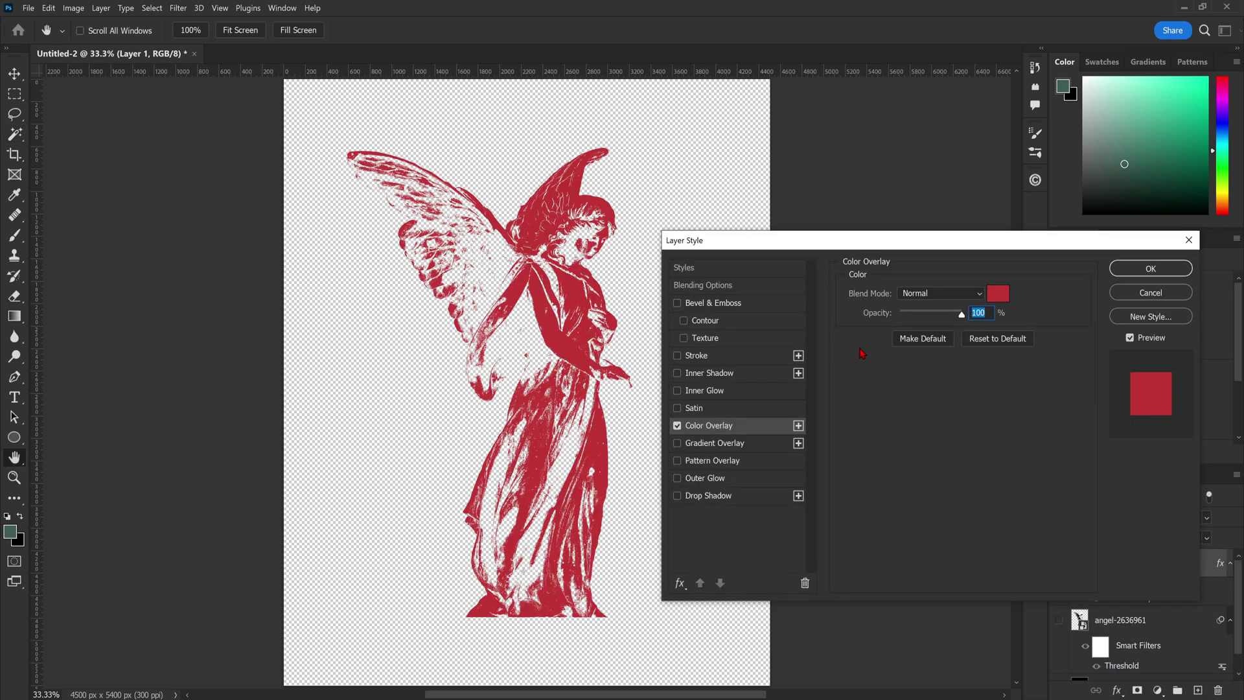
left_click_drag(842, 246, 811, 233)
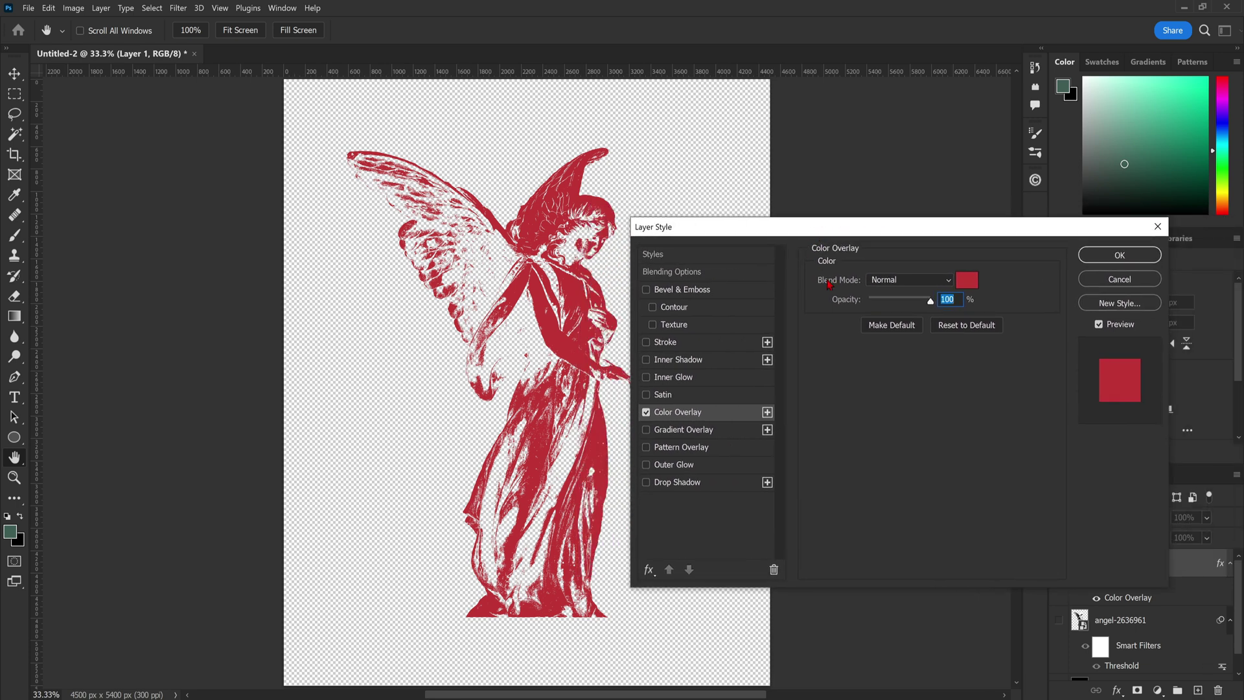
left_click(968, 289)
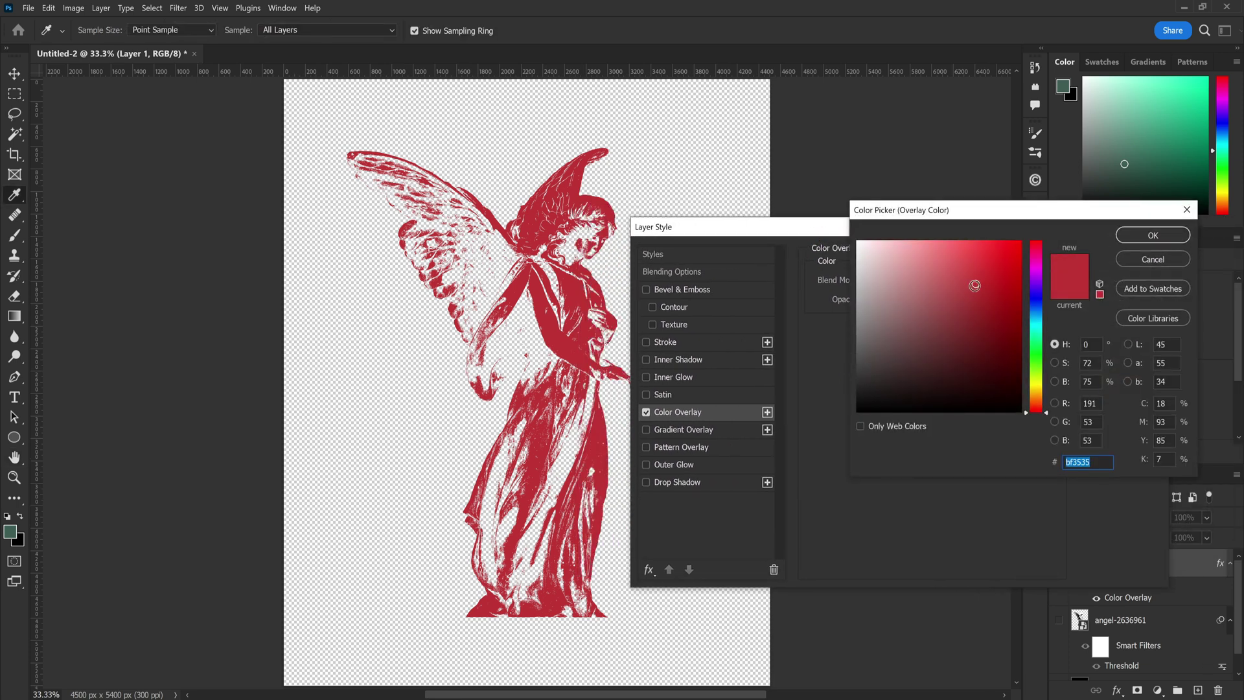
left_click(987, 285)
left_click_drag(987, 284, 982, 297)
left_click(1141, 237)
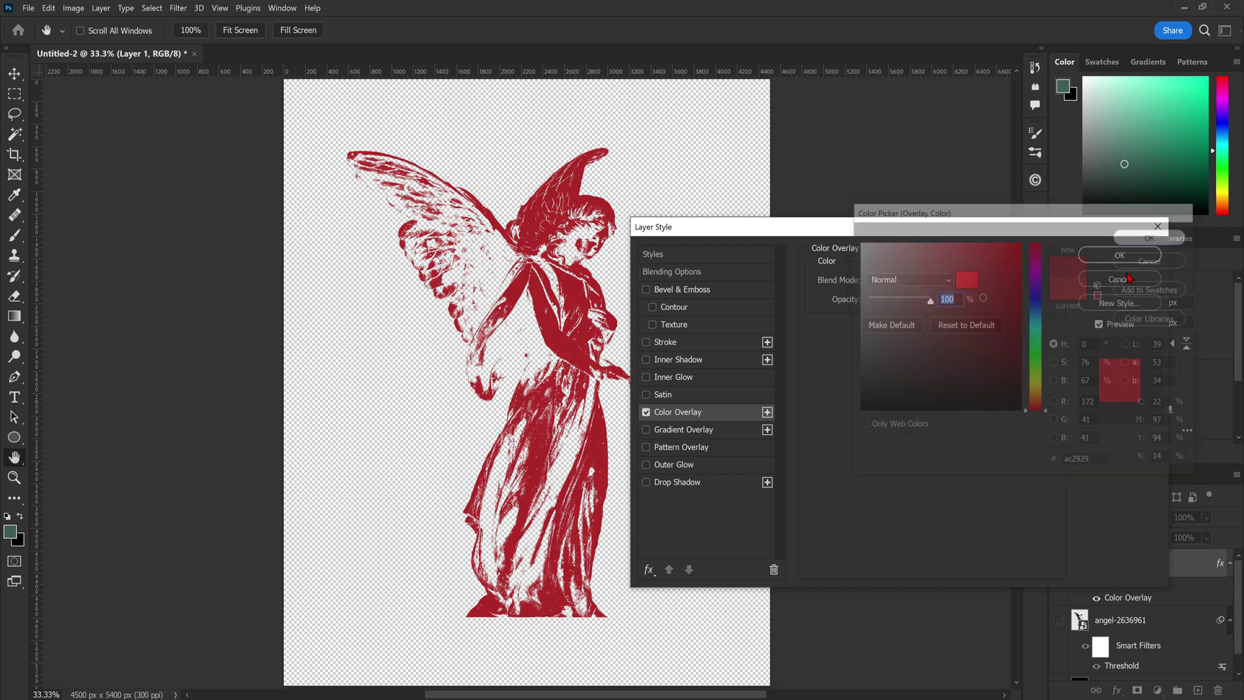
left_click(1120, 254)
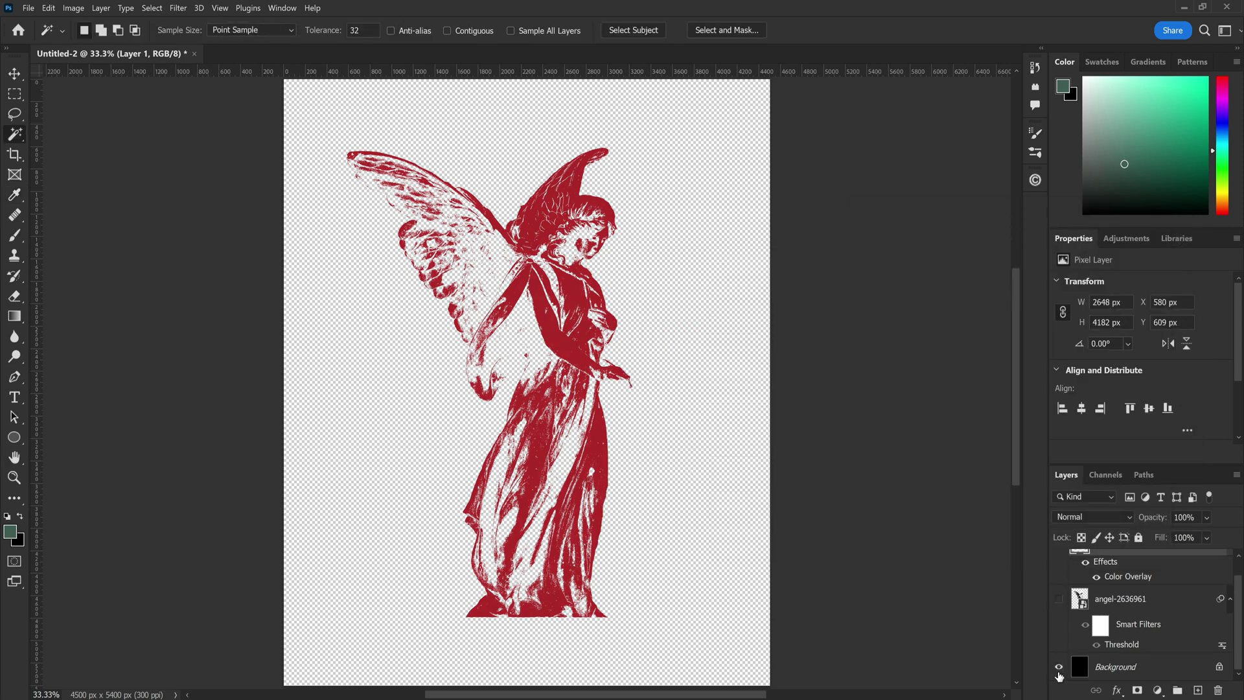
Show the black Background layer again and rename the red layer MIDTONES.
left_click(1059, 668)
scroll(1095, 599, "up", 1)
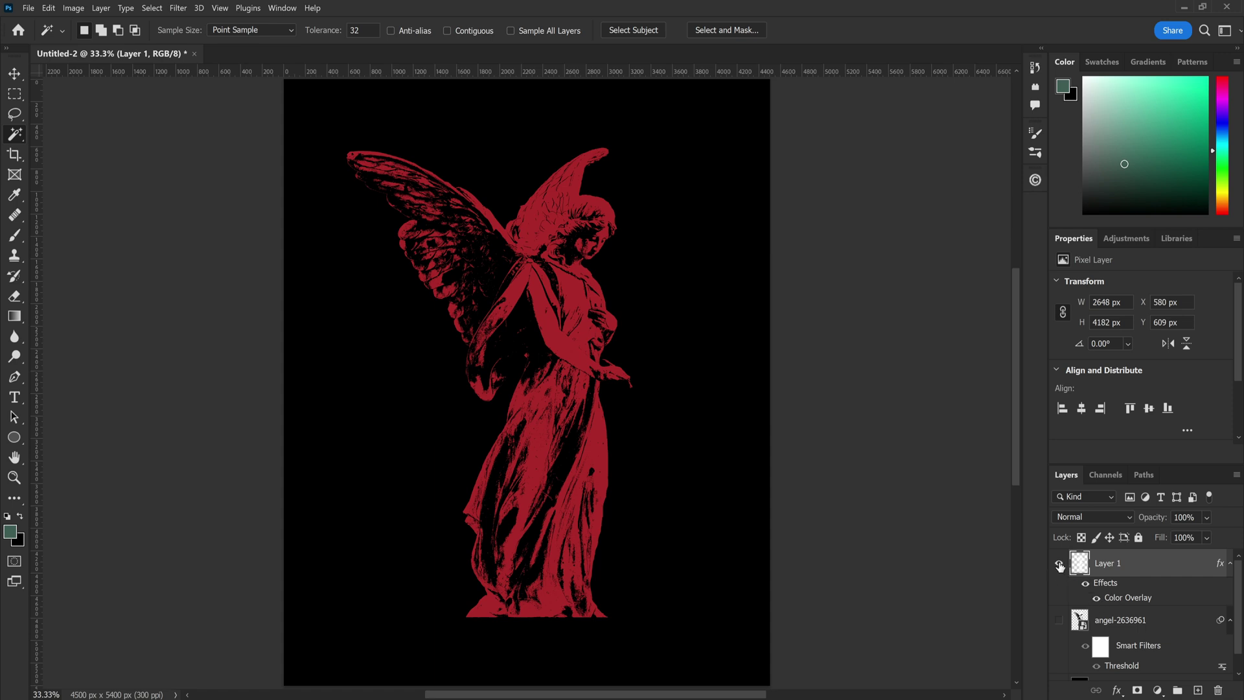
double_click(1106, 563)
type("MIDTONES")
key("Return")
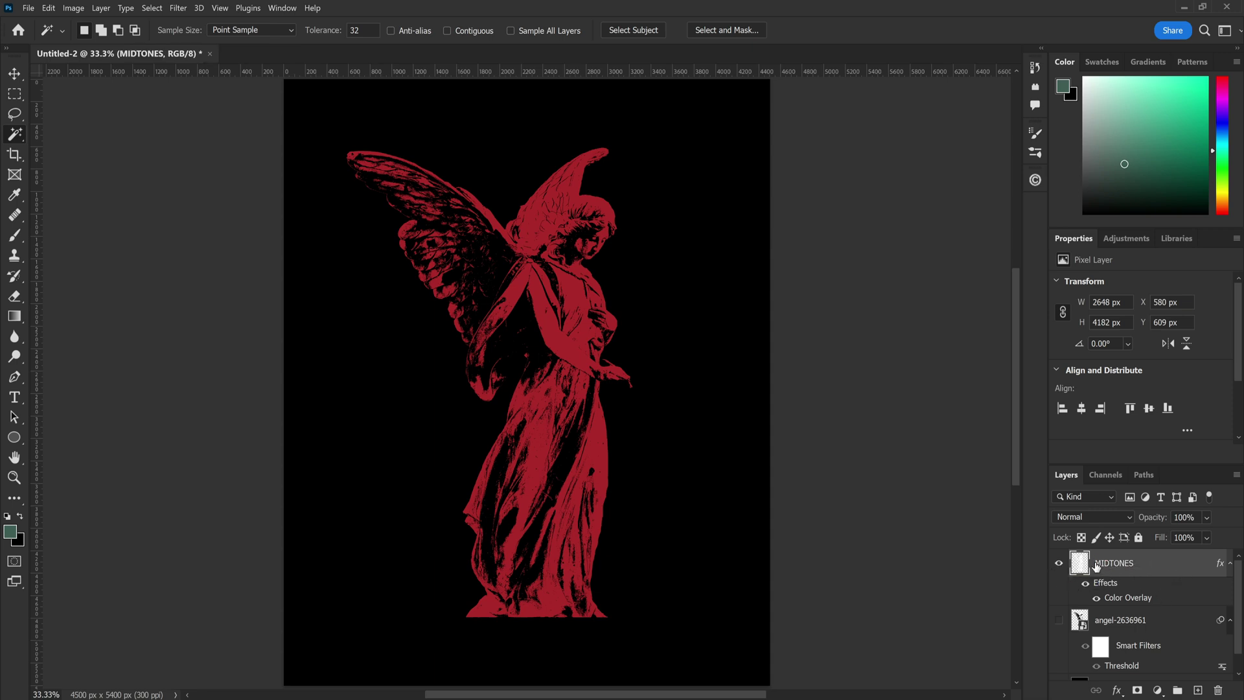
Hide the MIDTONES layer and show the original angel layer.
left_click(1059, 563)
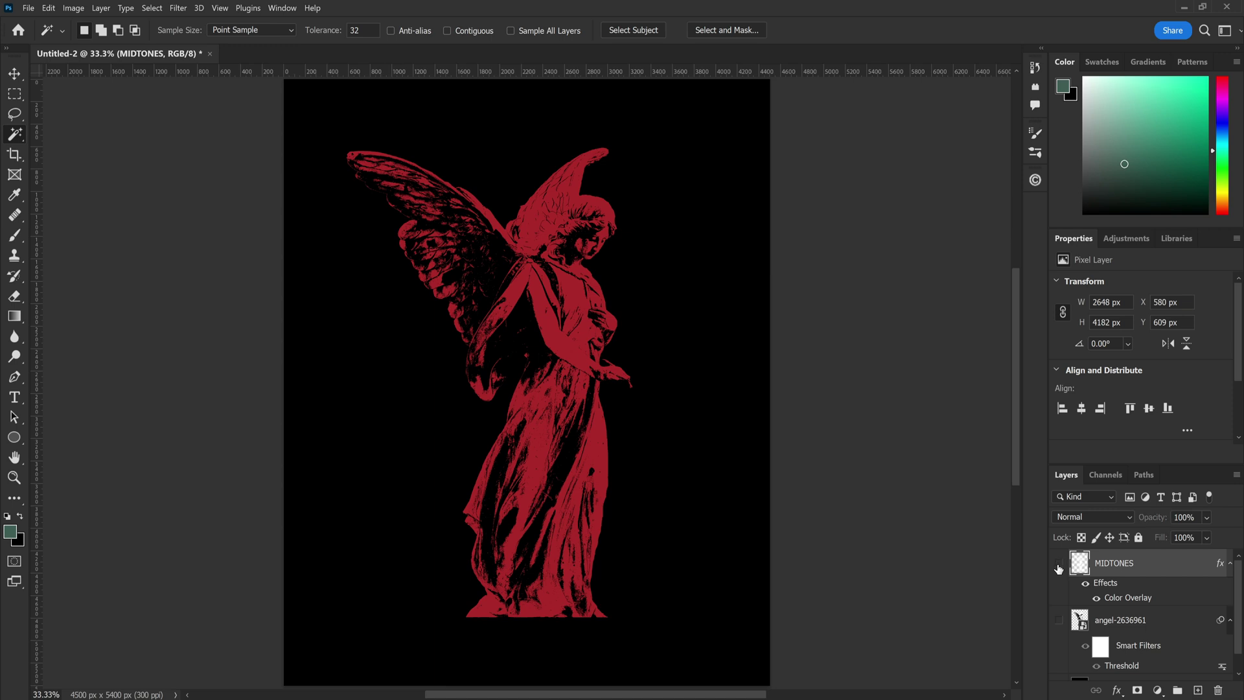
left_click(1060, 622)
scroll(1152, 596, "down", 1)
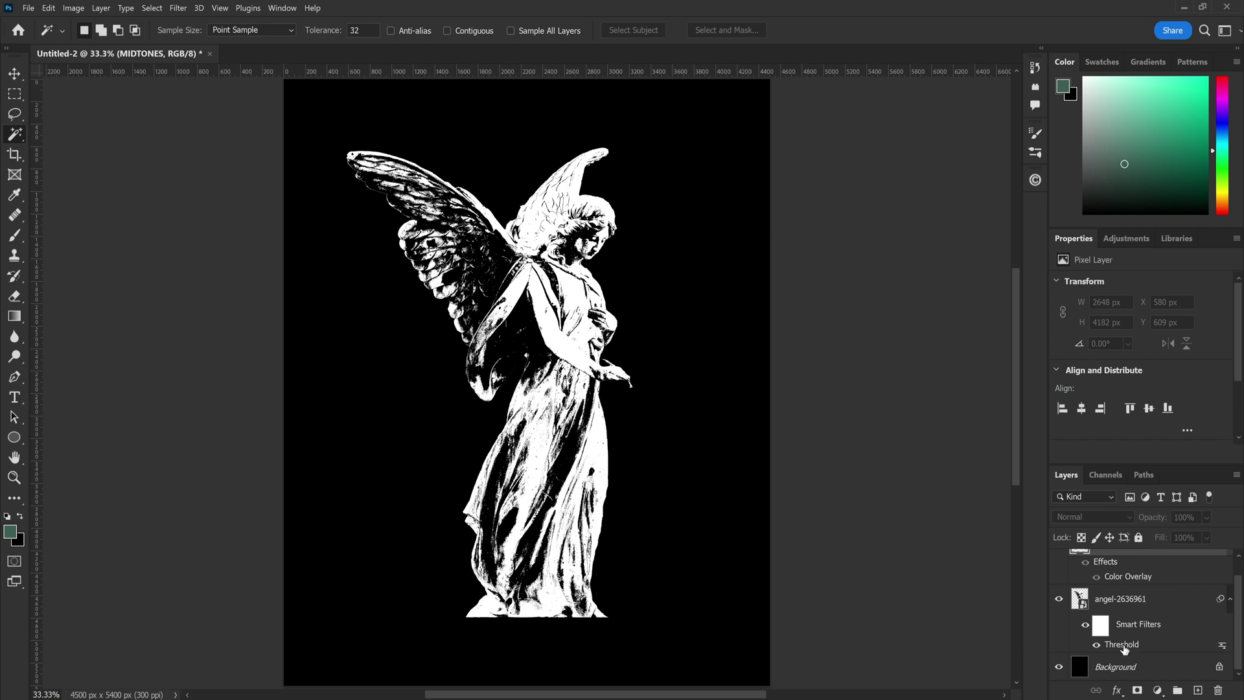
Raise the level of the angel layer's Threshold filter to about 188 to isolate the highlights.
double_click(1118, 645)
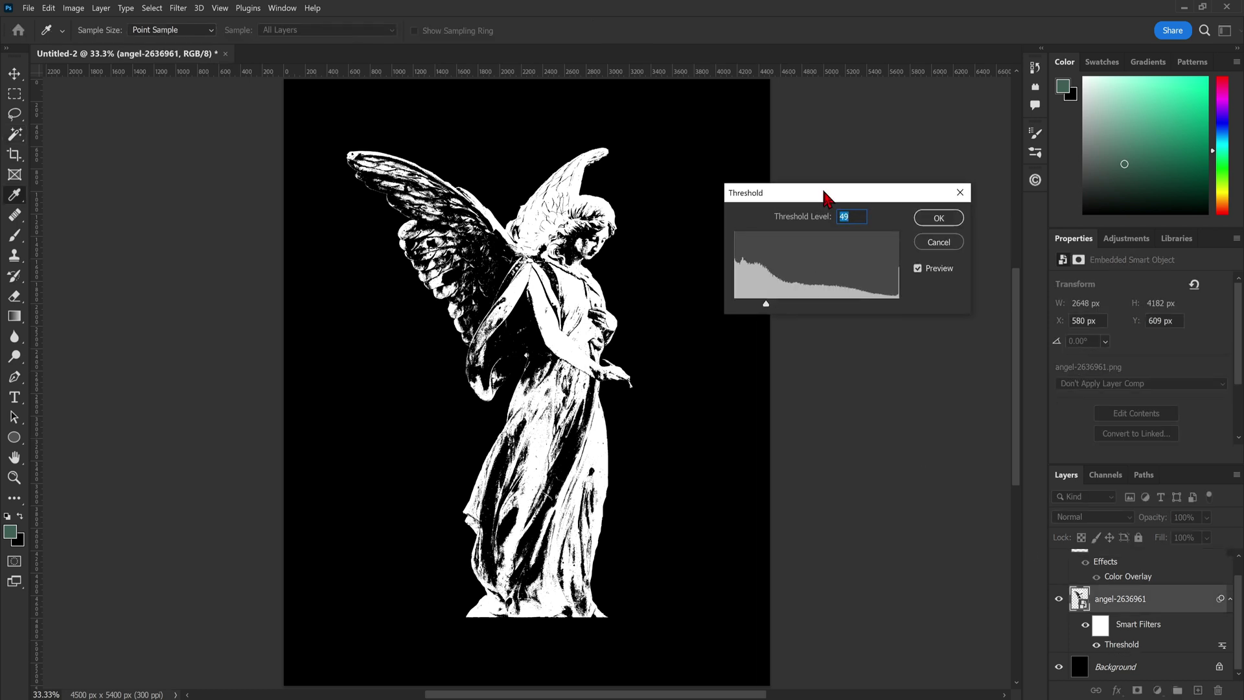
left_click_drag(842, 193, 833, 223)
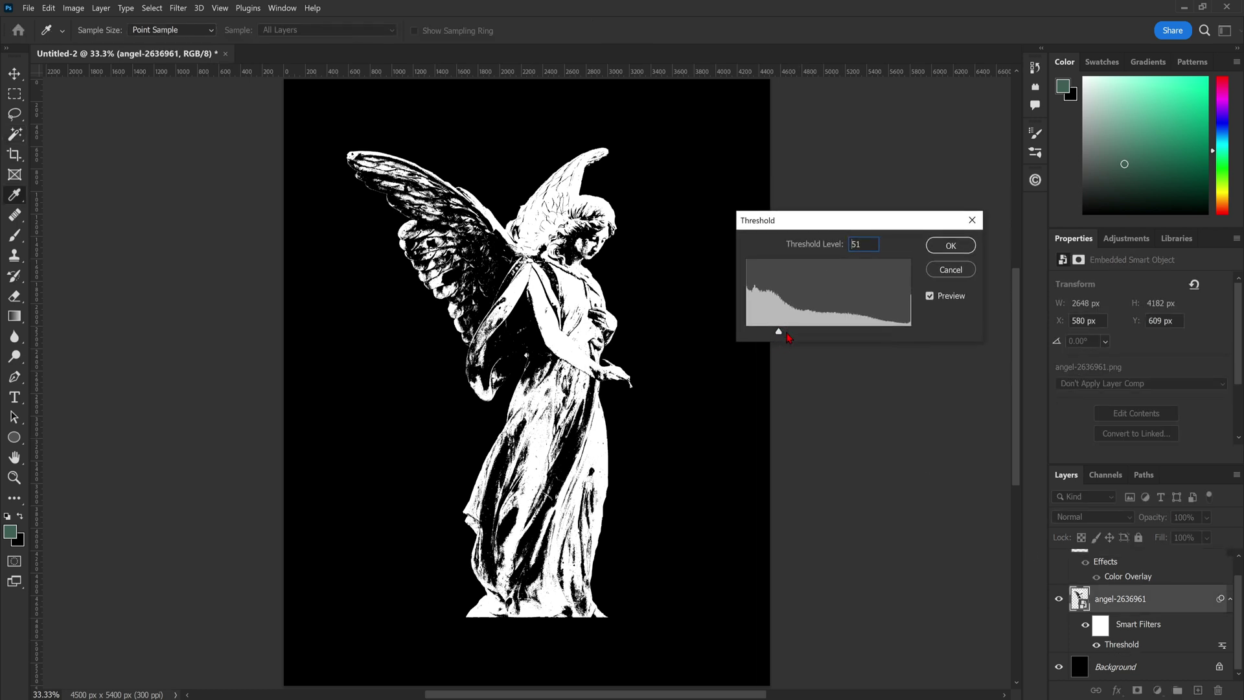
left_click_drag(788, 337, 867, 333)
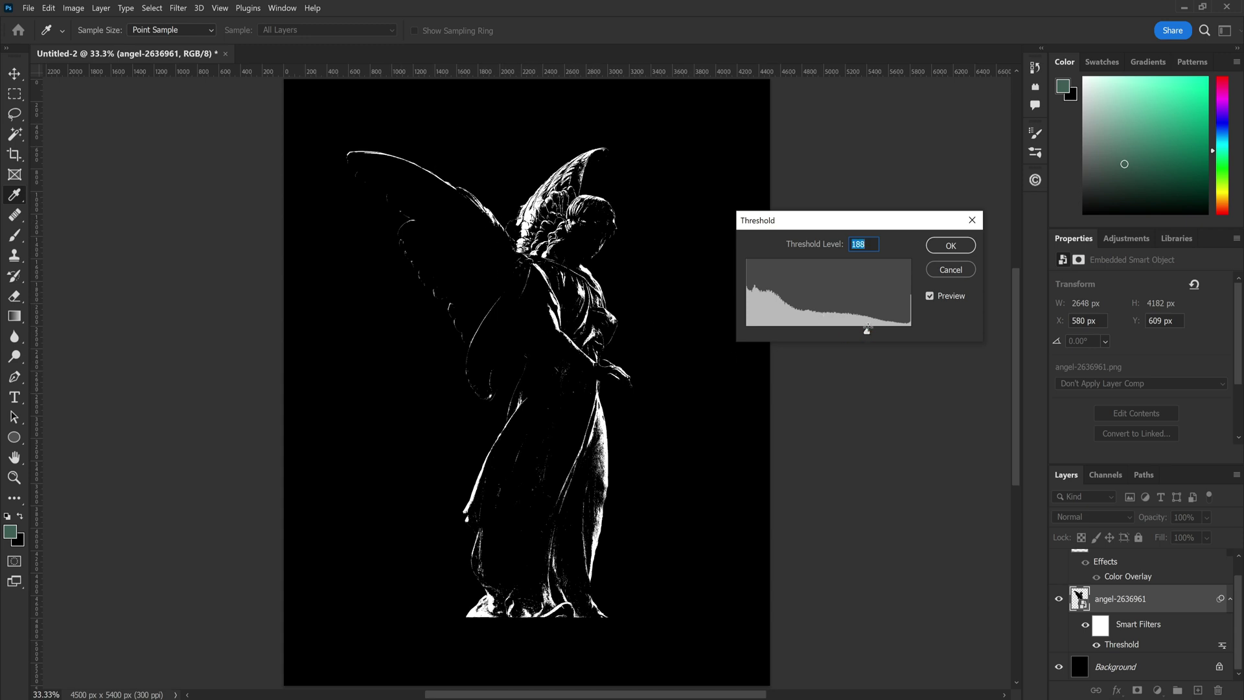
left_click_drag(866, 334, 868, 338)
key("w")
left_click(951, 245)
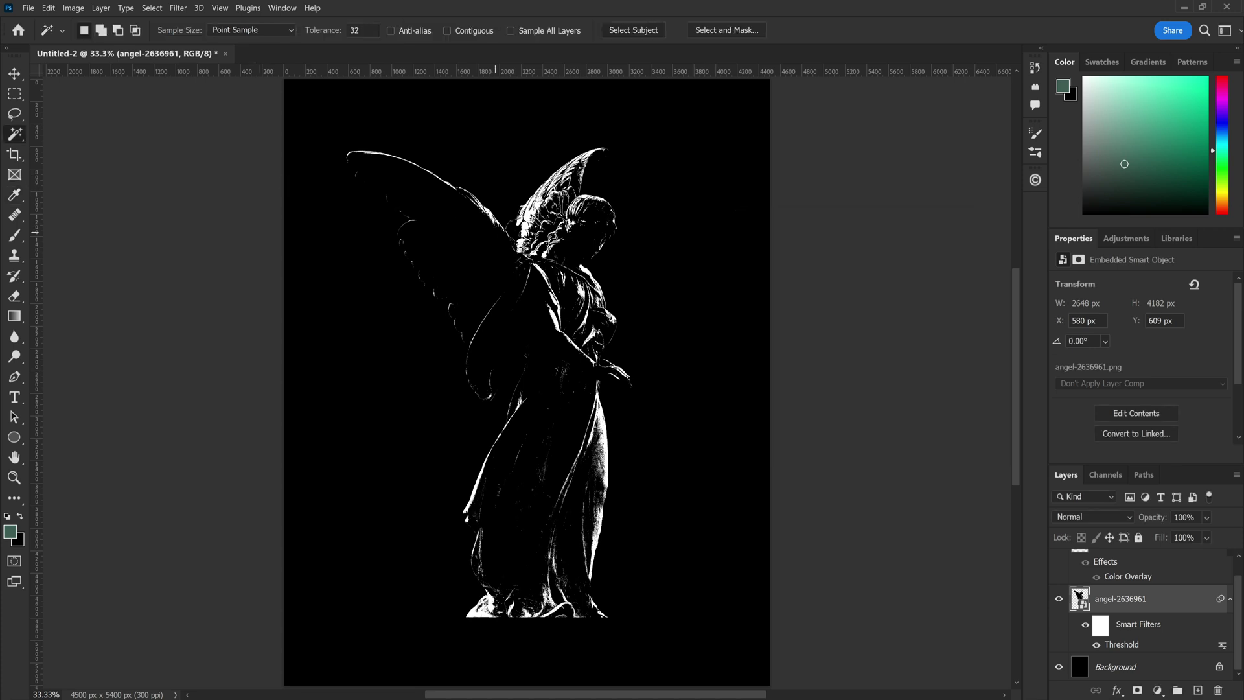
Select the white highlight areas of the angel, copy them to a new layer, and hide the original angel layer.
left_click(528, 214)
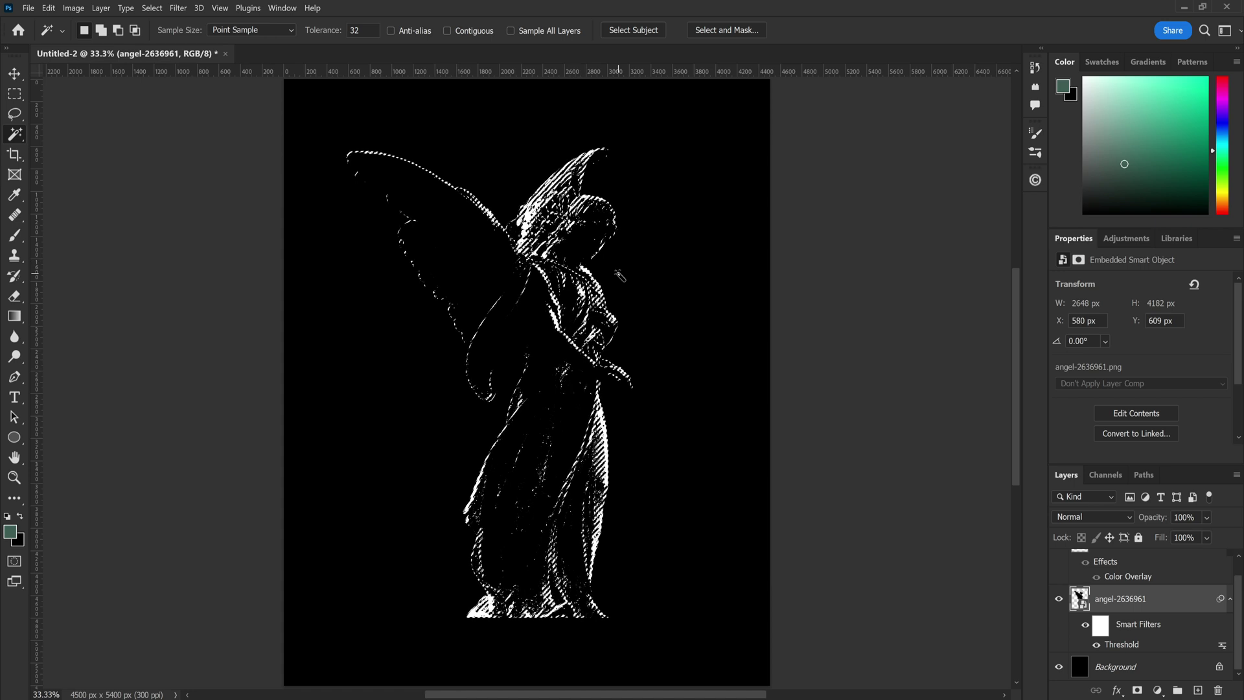
key("ctrl+j")
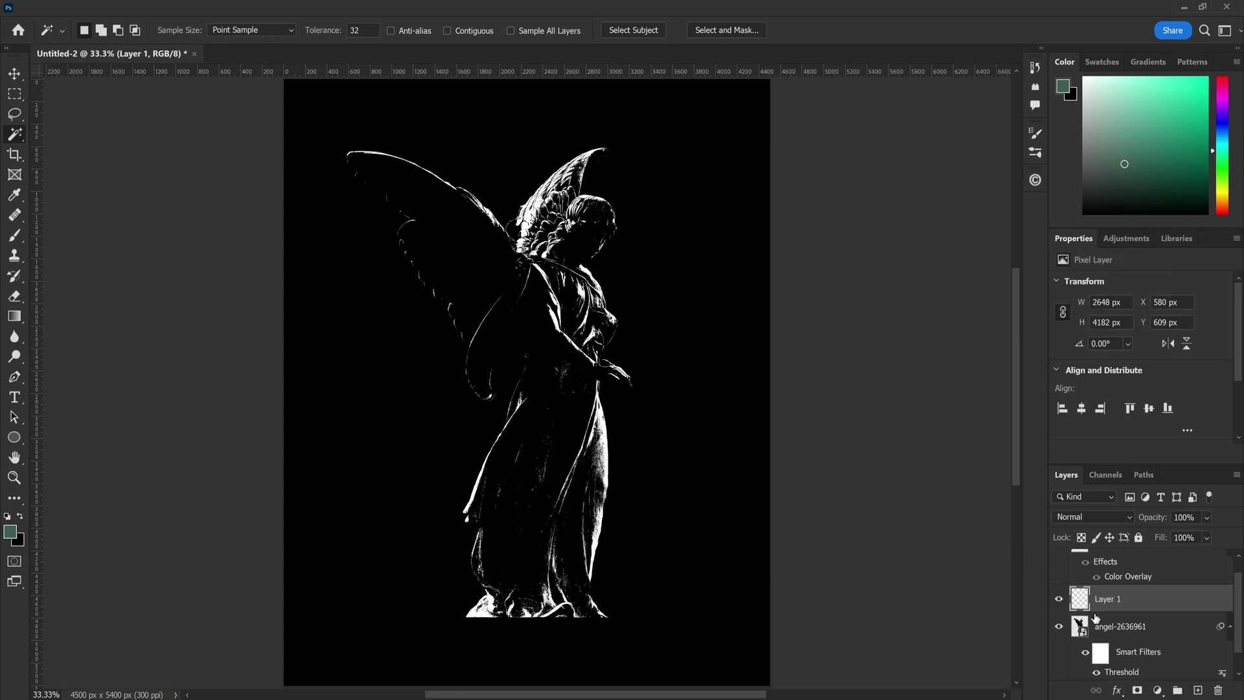
left_click(1060, 630)
scroll(1069, 596, "up", 1)
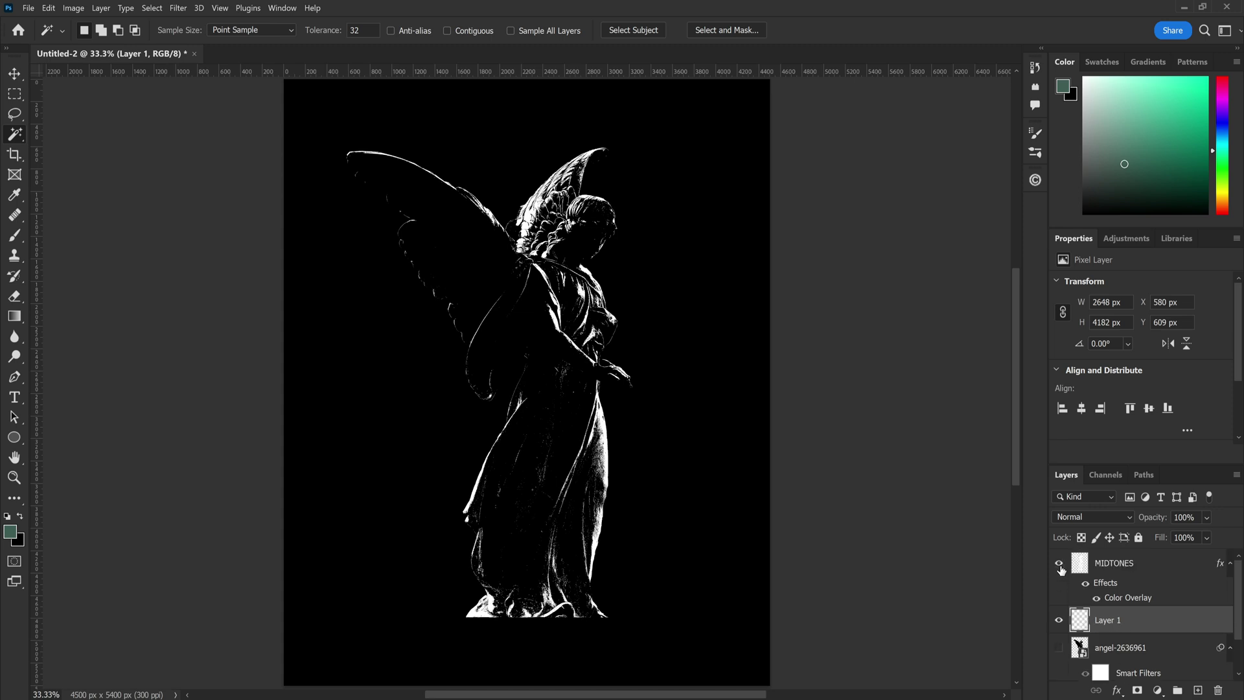
Show the MIDTONES layer and stack the copied highlights layer above it at 60% opacity.
left_click(1059, 564)
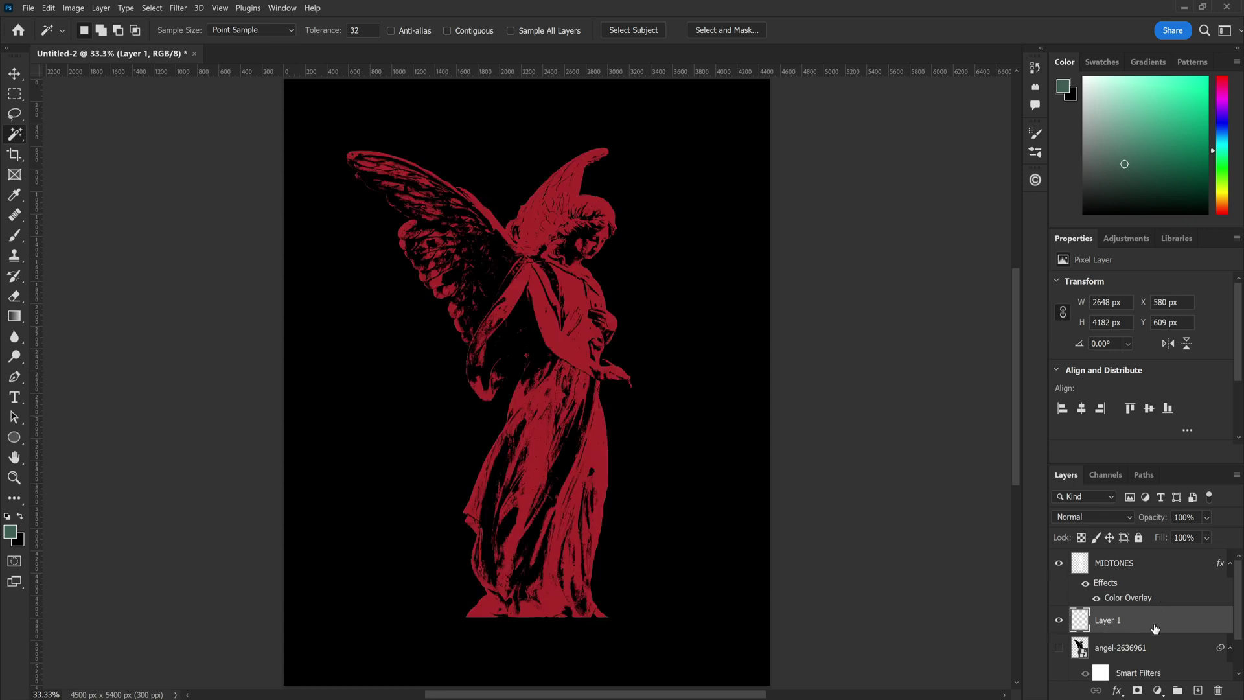
left_click_drag(1155, 628, 1156, 555)
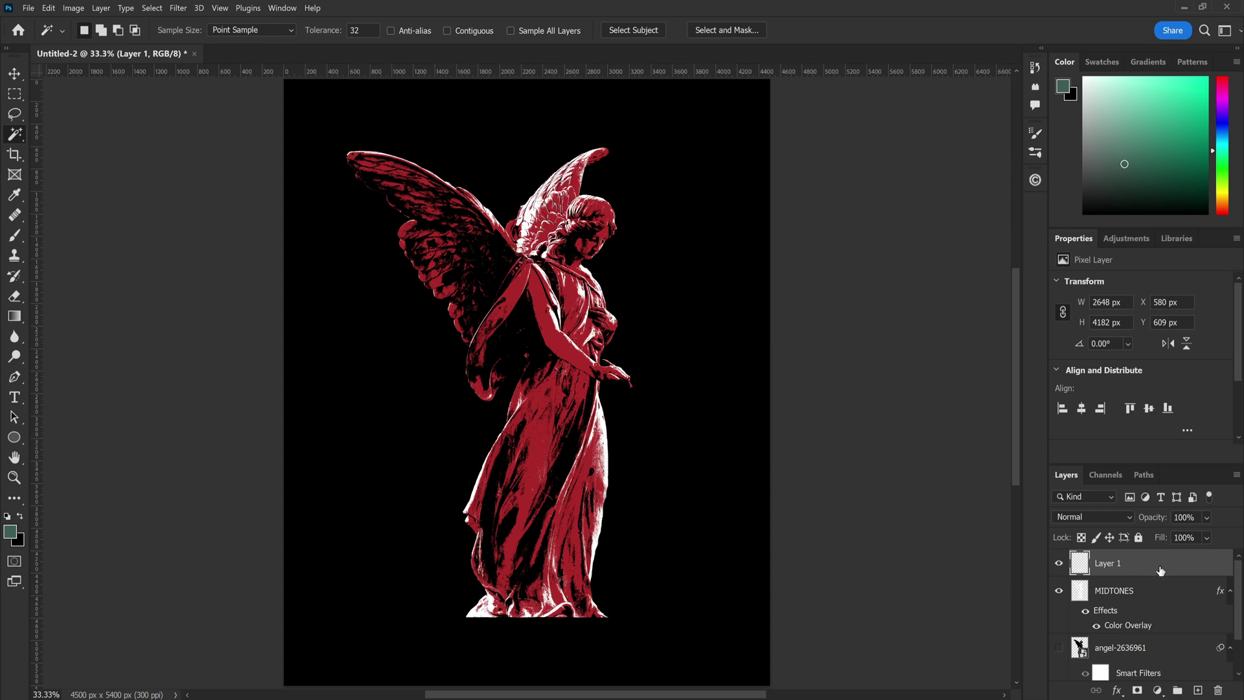
left_click(1207, 518)
left_click_drag(1229, 537, 1212, 536)
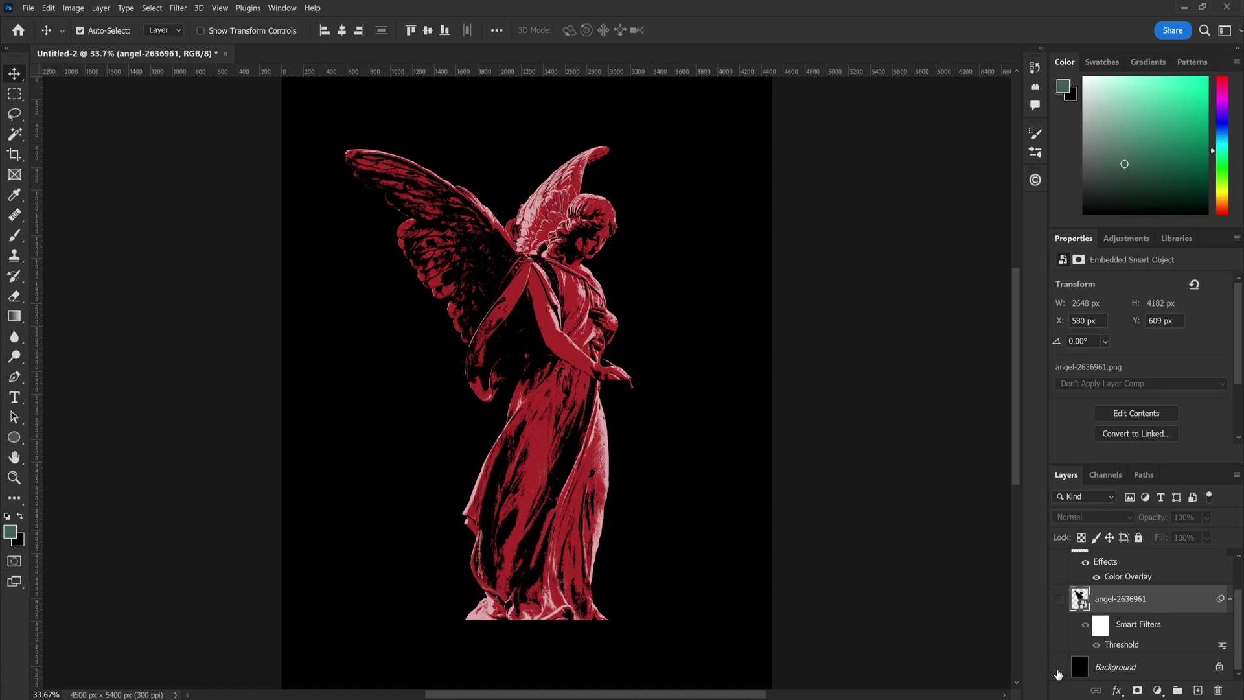
Check the artwork with the black Background layer hidden and show the background again.
left_click(1058, 670)
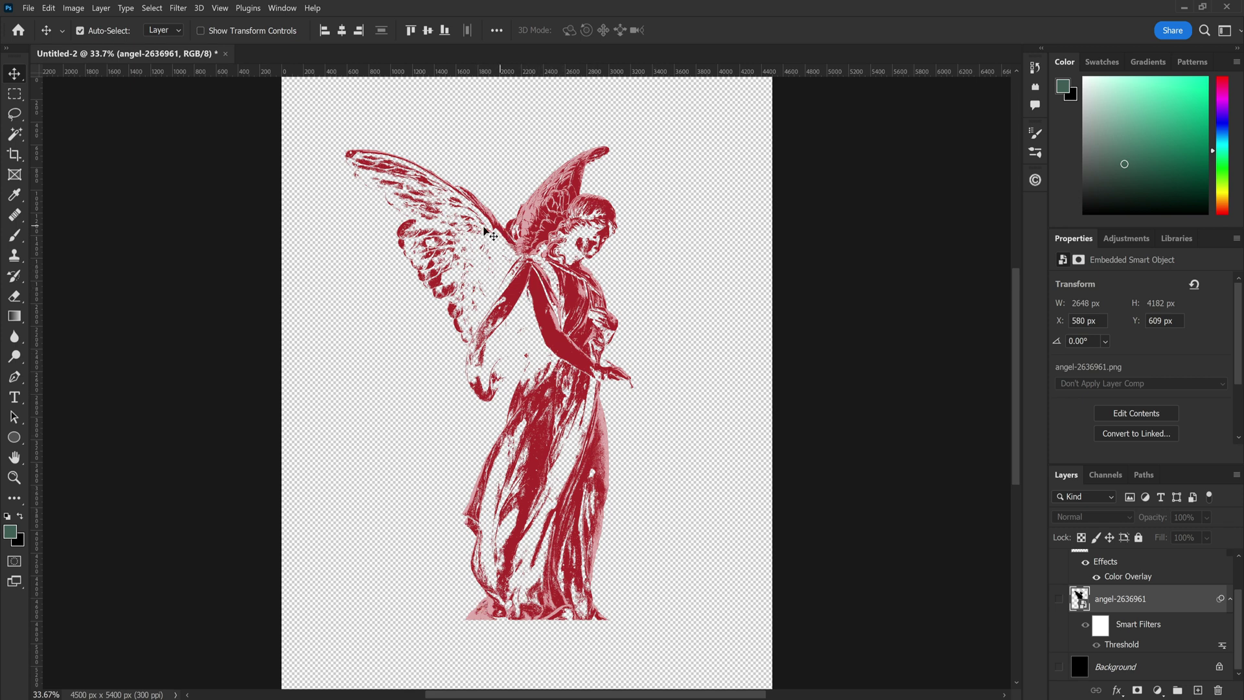
key("ctrl+comma")
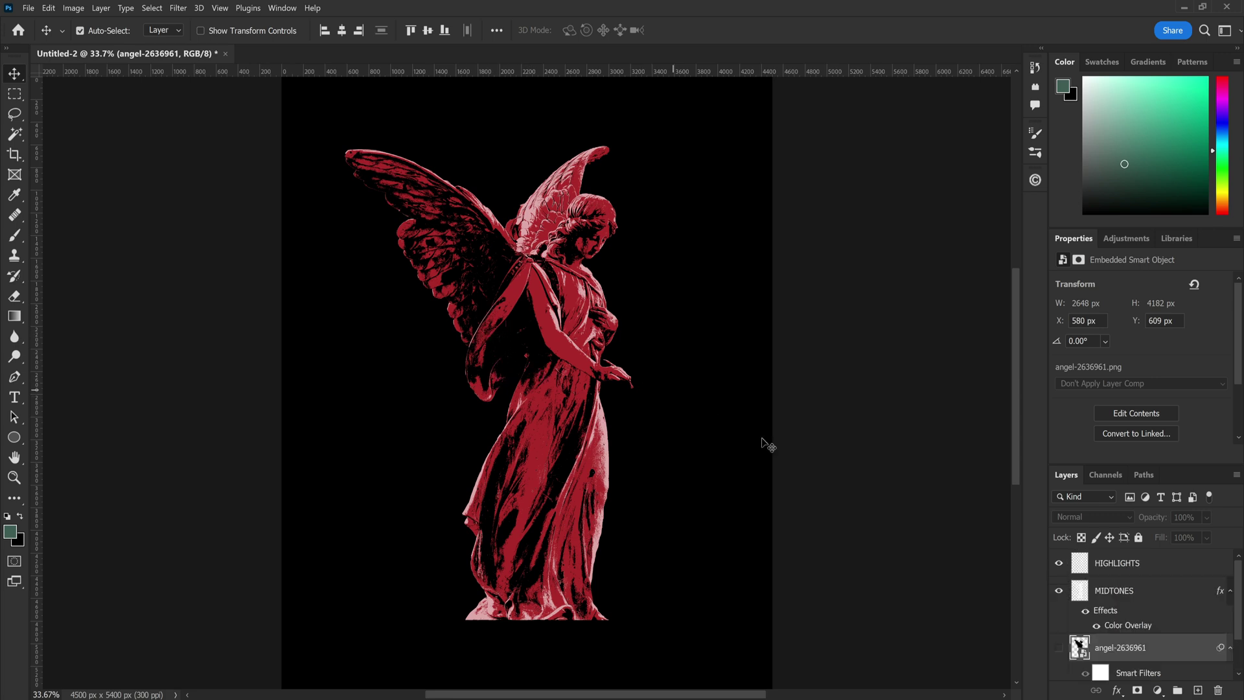
Hide the HIGHLIGHTS and MIDTONES layers and show the original angel layer.
left_click(1058, 590)
scroll(1080, 624, "down", 2)
left_click(1059, 599)
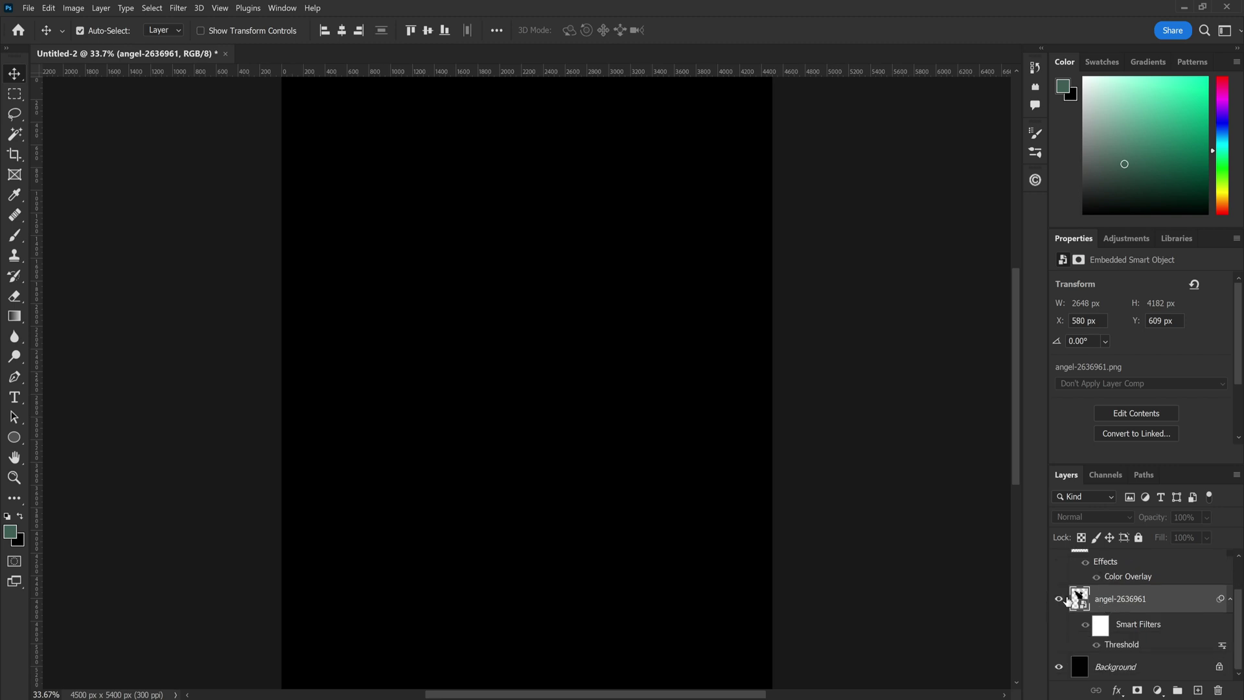
Set the level of the angel layer's Threshold filter to 152.
double_click(1122, 645)
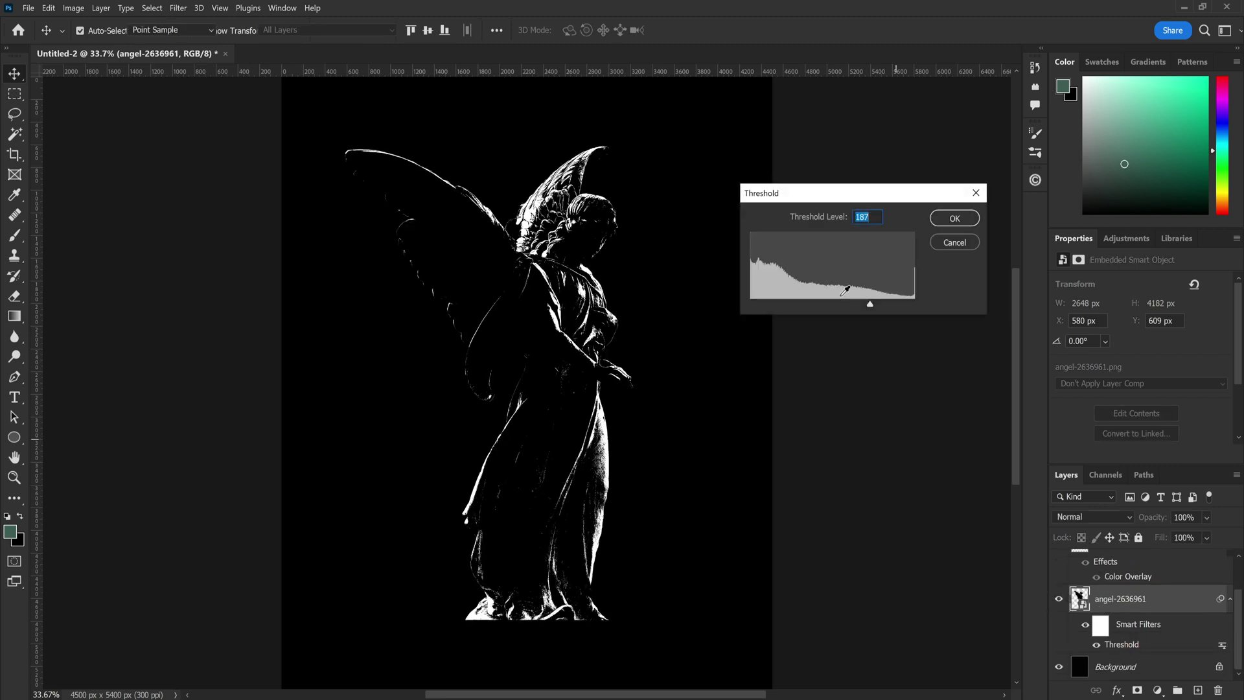
mouse_move(871, 307)
left_mouse_down()
mouse_move(838, 306)
mouse_move(849, 306)
left_mouse_up()
left_click(956, 221)
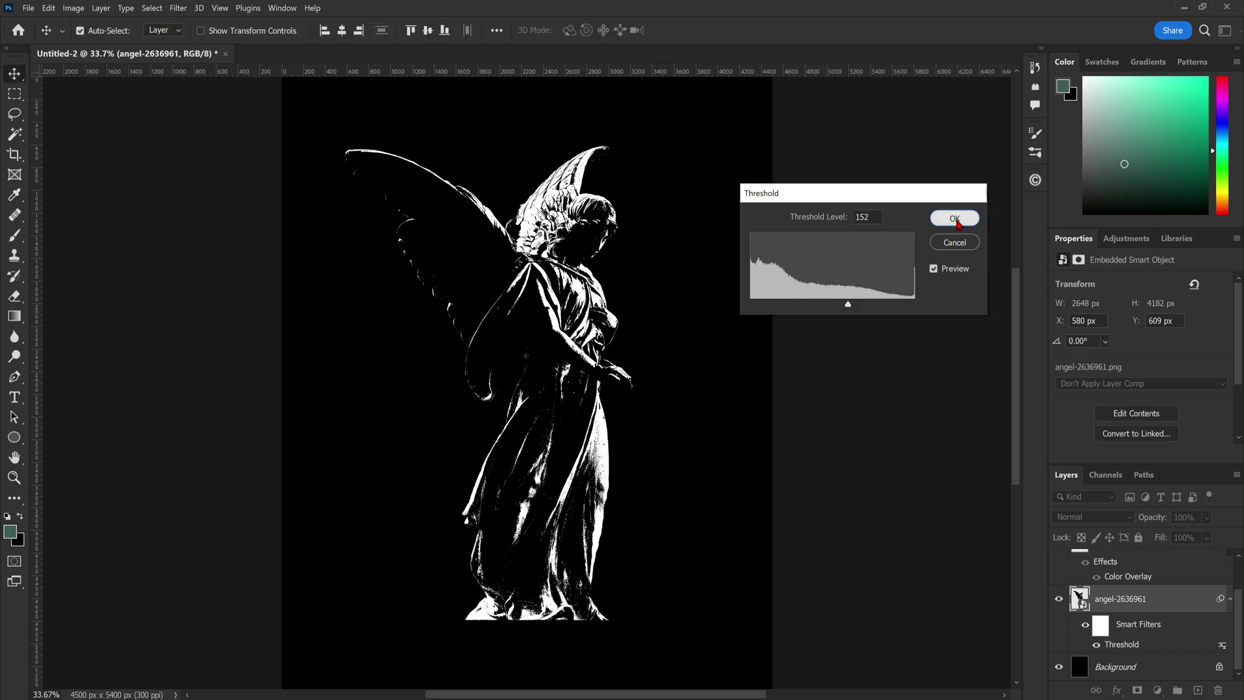
Select the angel's black areas with the Magic Wand, copy them to a new layer, and hide the angel and Background layers.
left_click(13, 137)
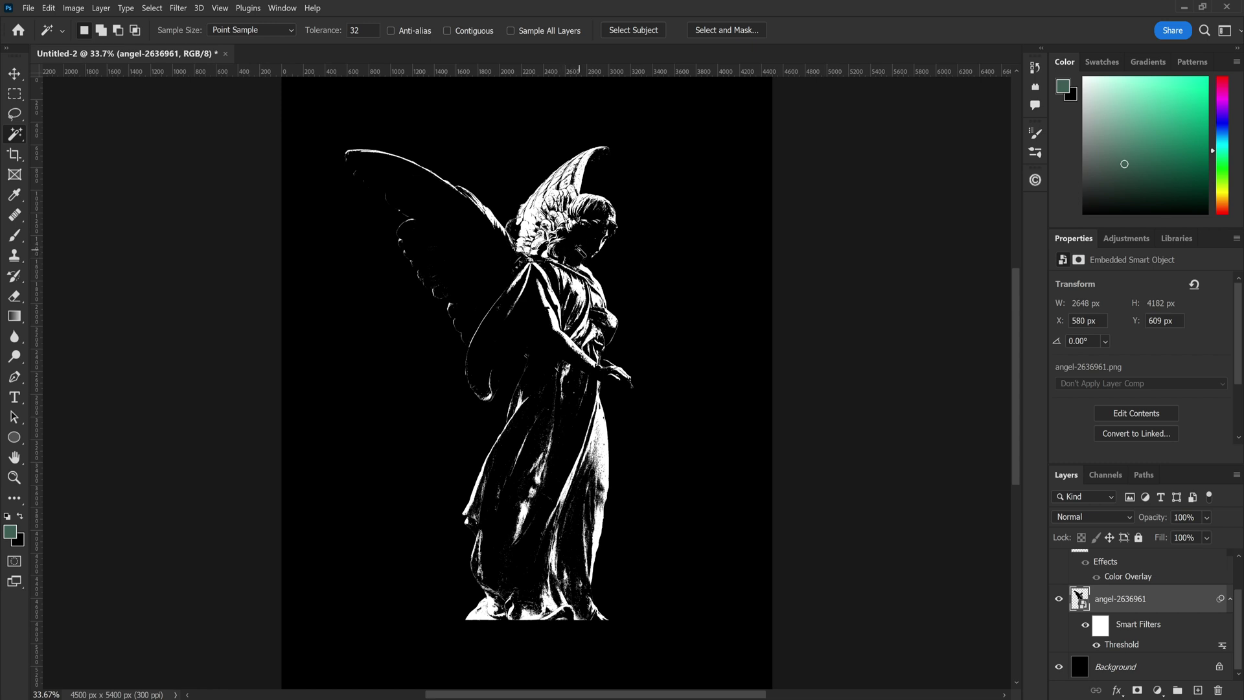
left_click(578, 252)
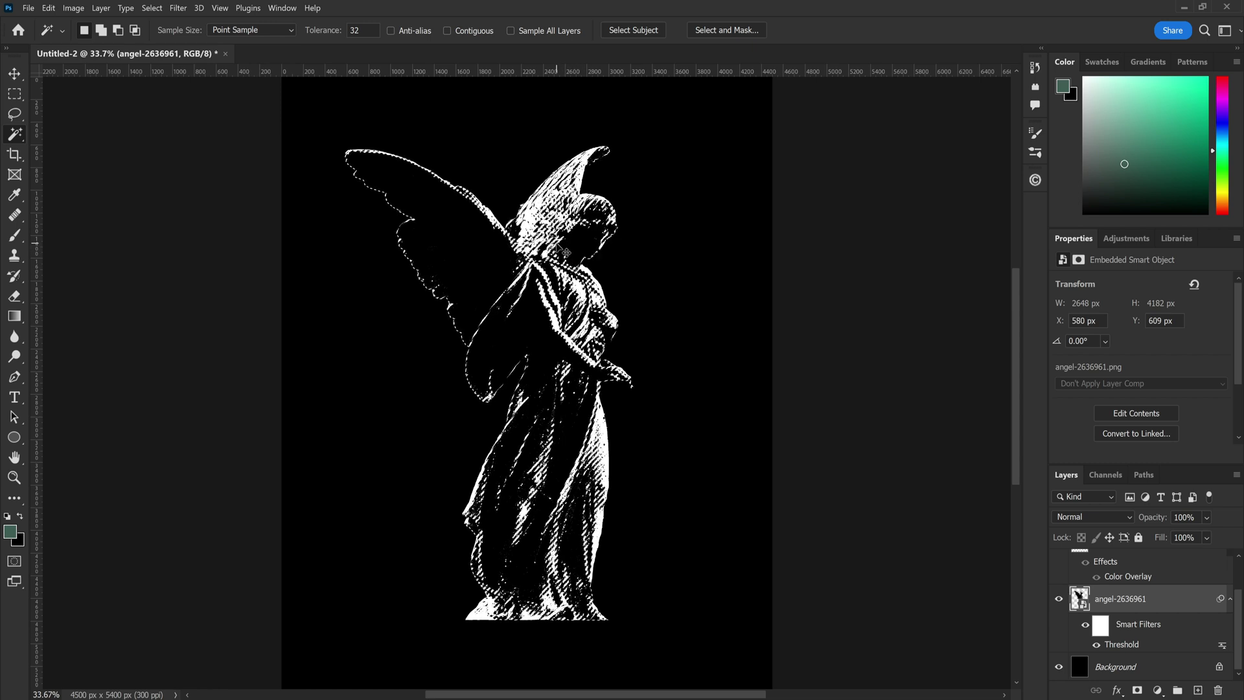
key("ctrl+j")
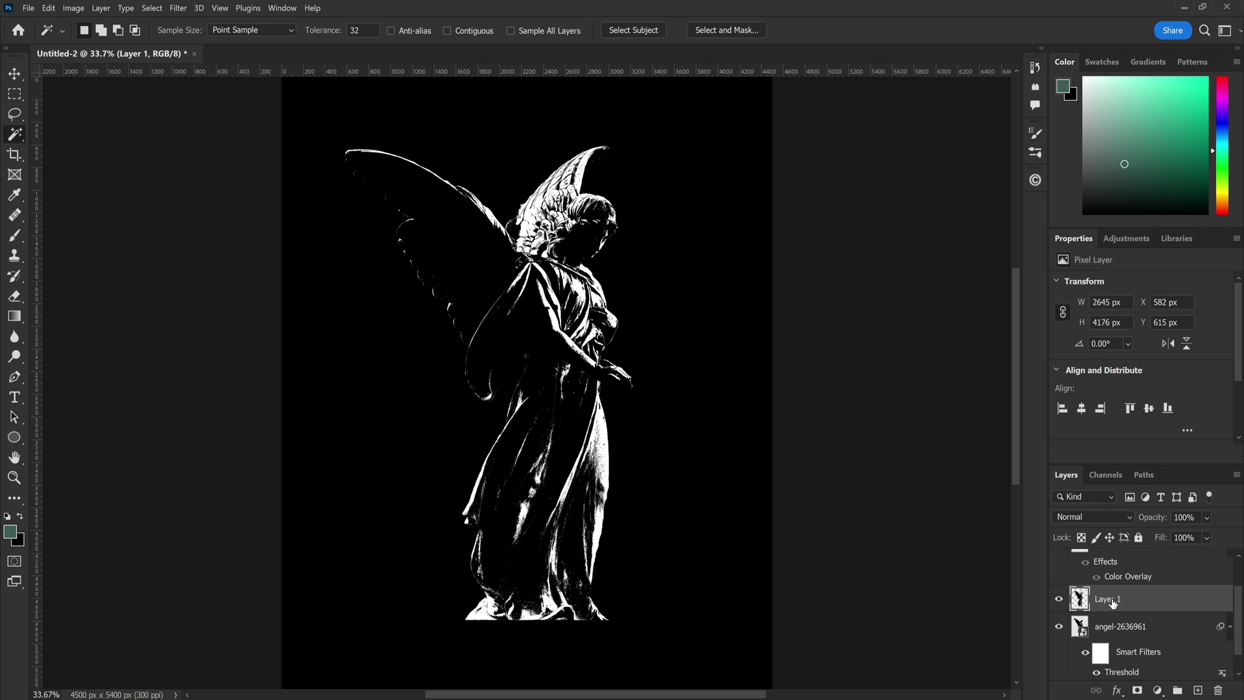
left_click(1059, 626)
scroll(1067, 647, "down", 1)
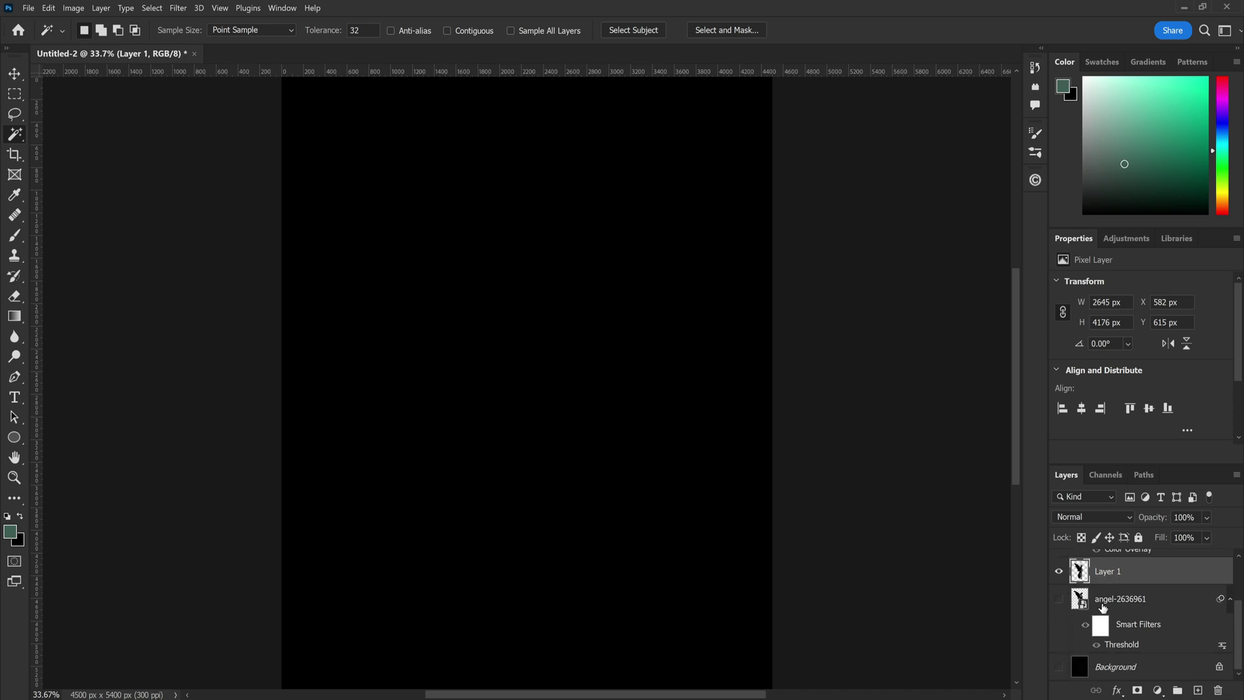
Place Layer 1 with the black areas between HIGHLIGHTS and MIDTONES, and show both of those layers.
scroll(1103, 608, "up", 3)
scroll(1101, 616, "down", 2)
scroll(1130, 632, "up", 2)
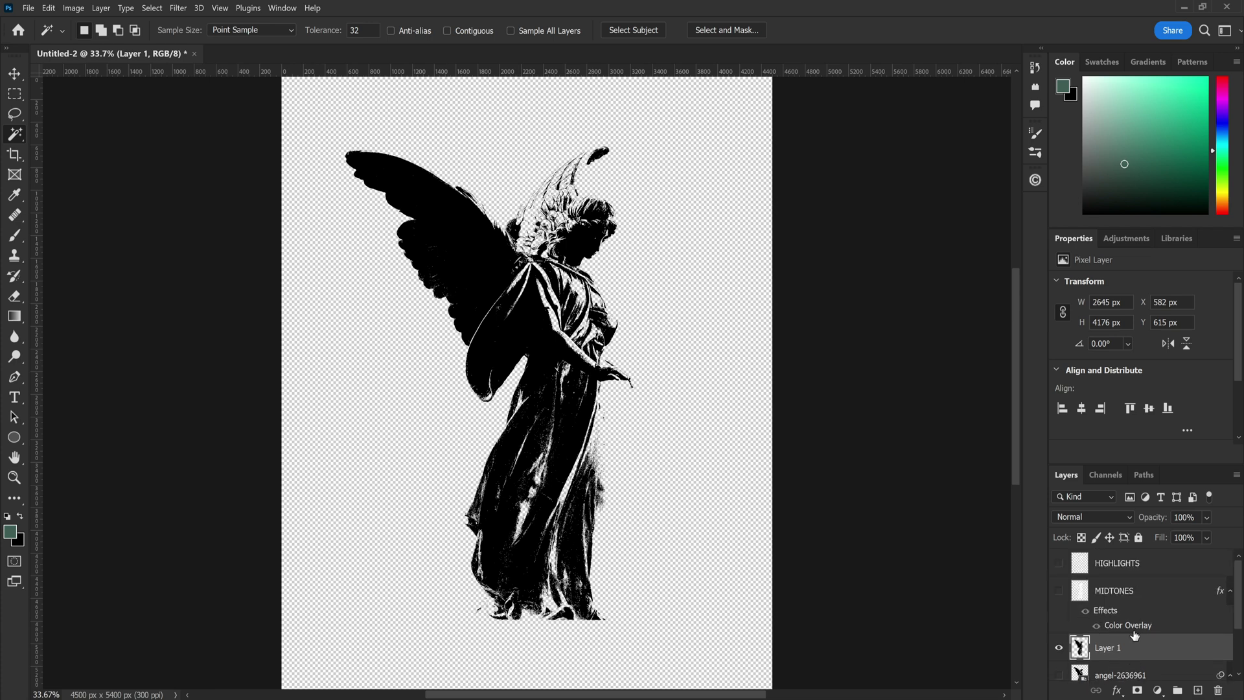
left_click_drag(1146, 652, 1135, 582)
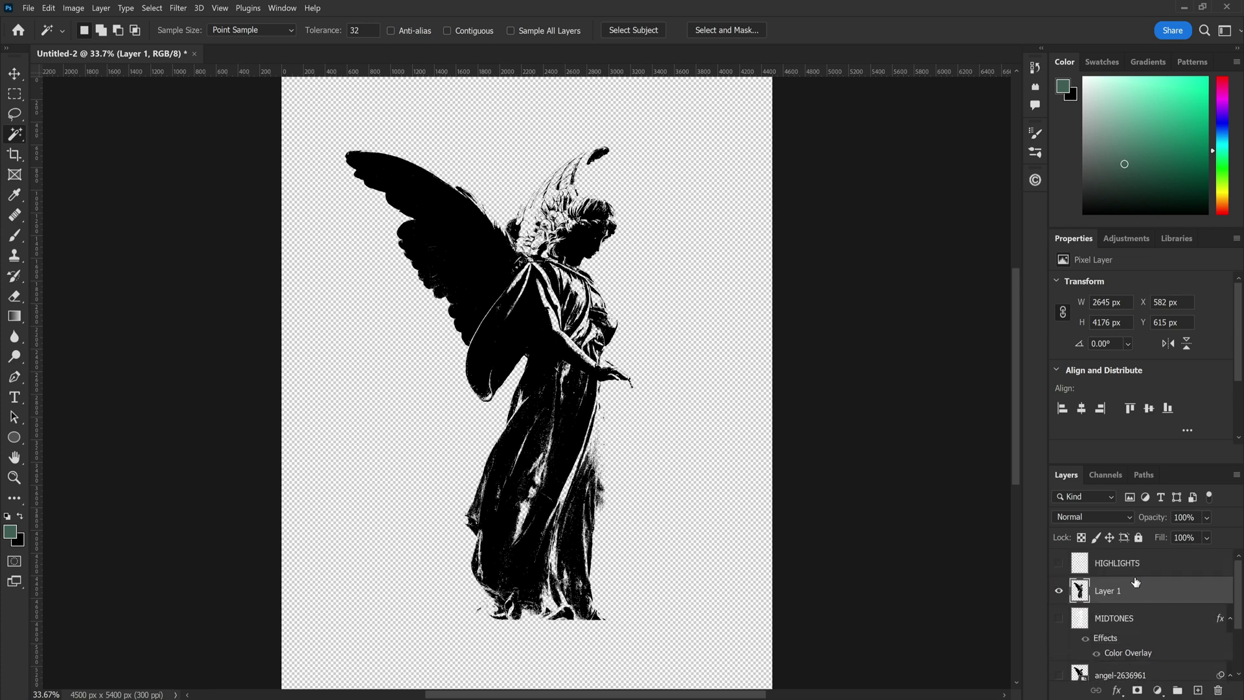
left_click(1059, 563)
left_click(1058, 618)
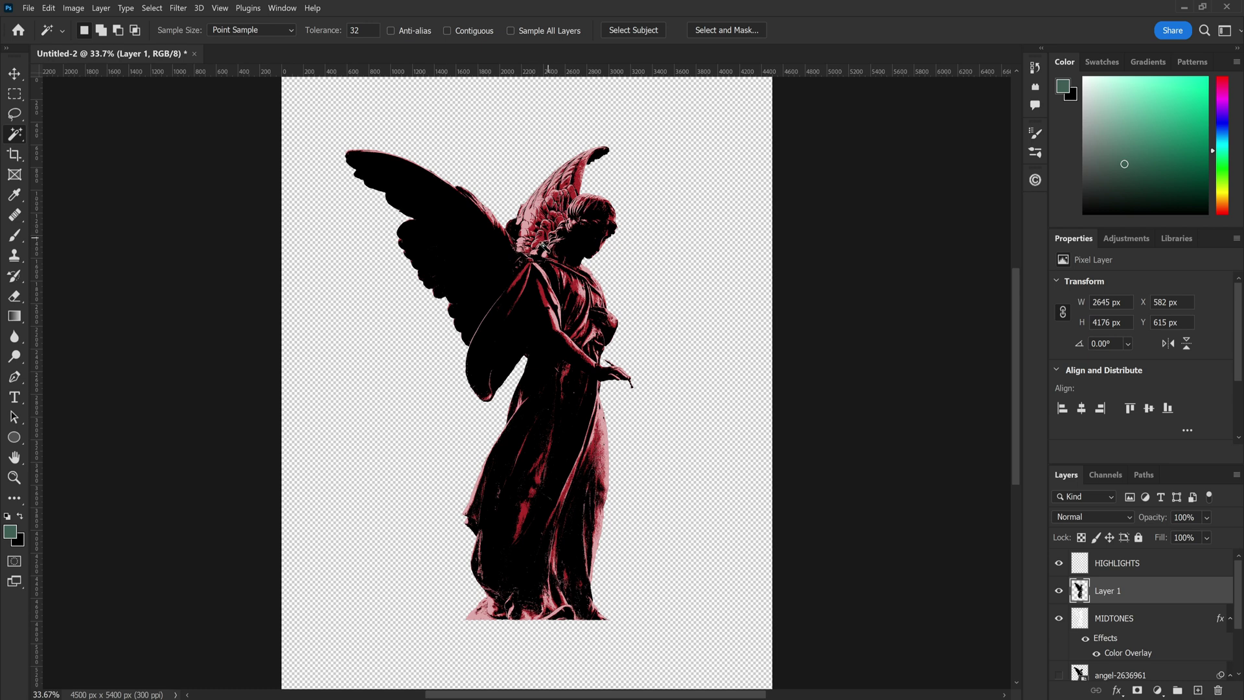
Add a layer mask to Layer 1 and brush away its black areas everywhere except the small wing behind the angel's head.
left_click(1138, 690)
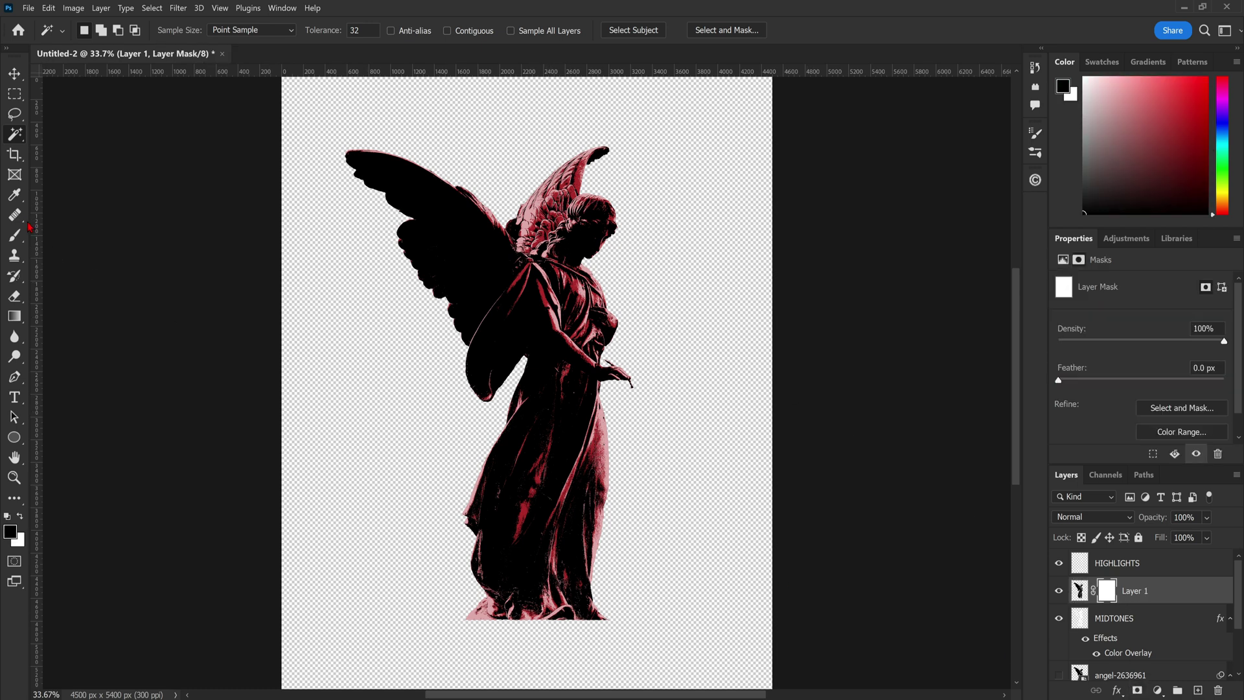
left_click(14, 235)
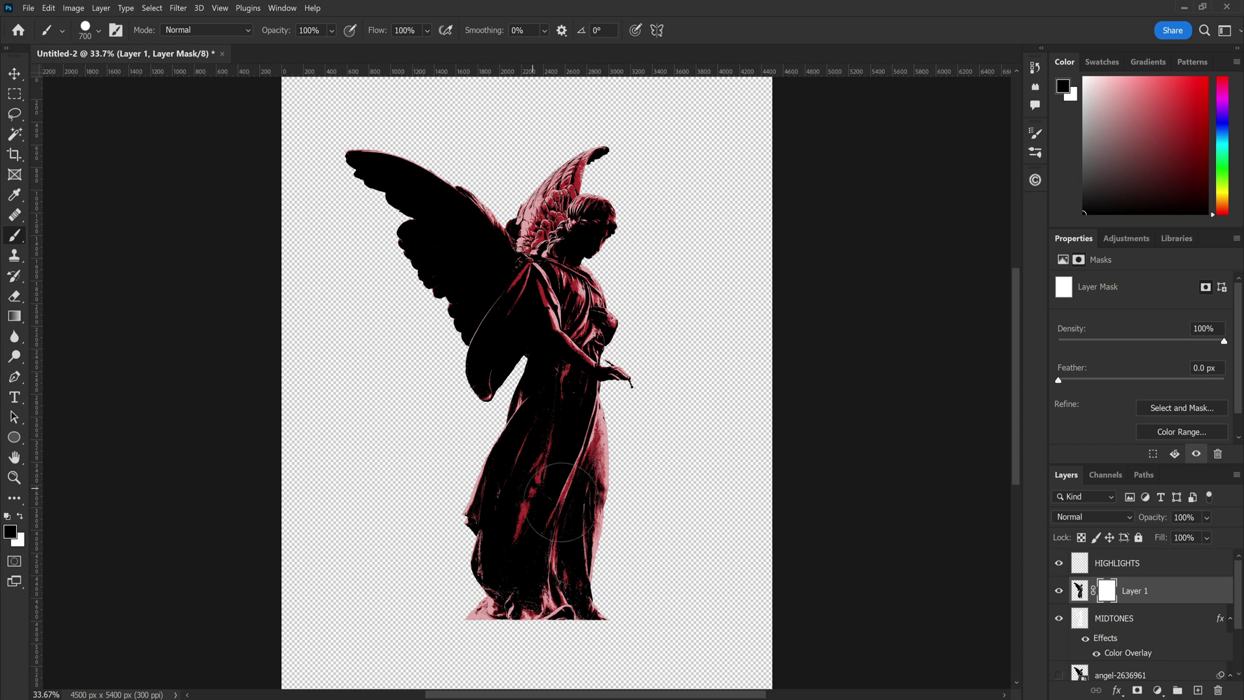
mouse_move(622, 546)
left_mouse_down()
mouse_move(655, 461)
mouse_move(596, 376)
mouse_move(548, 363)
mouse_move(333, 143)
mouse_move(453, 194)
mouse_move(447, 250)
mouse_move(505, 291)
mouse_move(512, 233)
mouse_move(557, 246)
mouse_move(577, 221)
mouse_move(590, 249)
mouse_move(593, 156)
left_mouse_up()
key("bracketleft")
key("bracketleft")
key("bracketleft")
key("bracketleft")
key("bracketleft")
key("bracketleft")
key("v")
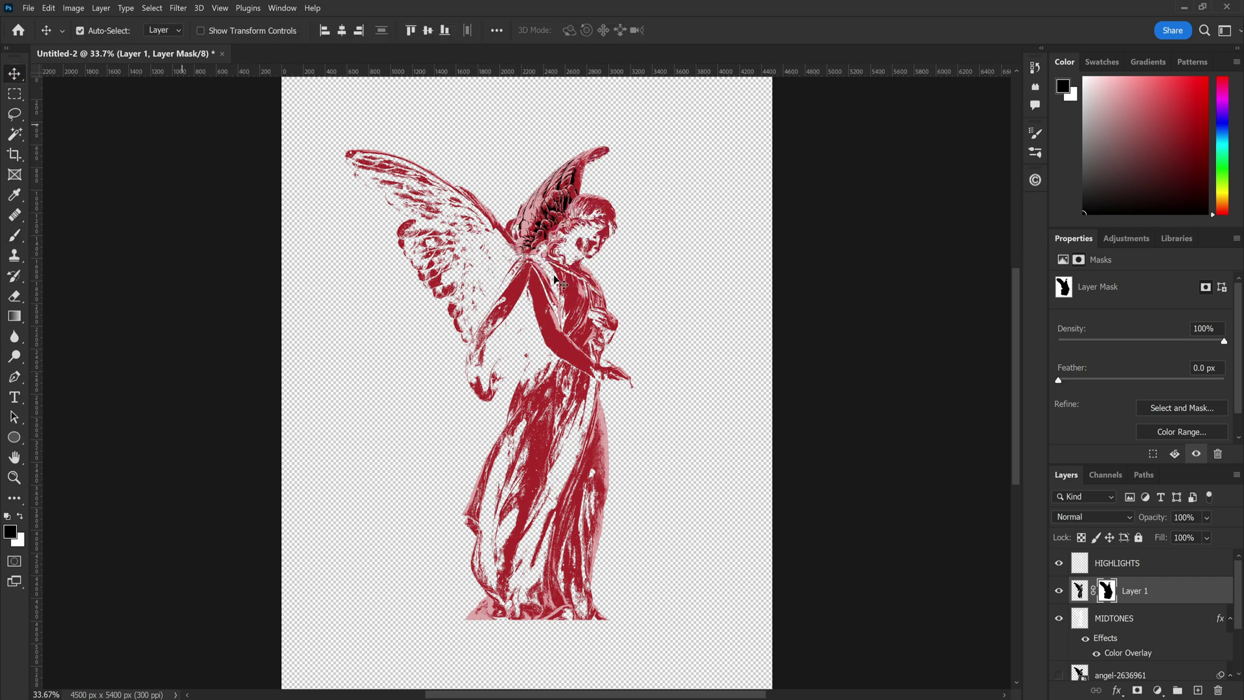
Show the black Background layer and compare the artwork with and without the masked wing detail of Layer 1.
scroll(1140, 616, "down", 3)
left_click(1059, 651)
scroll(1140, 616, "up", 3)
key("alt+bracketright")
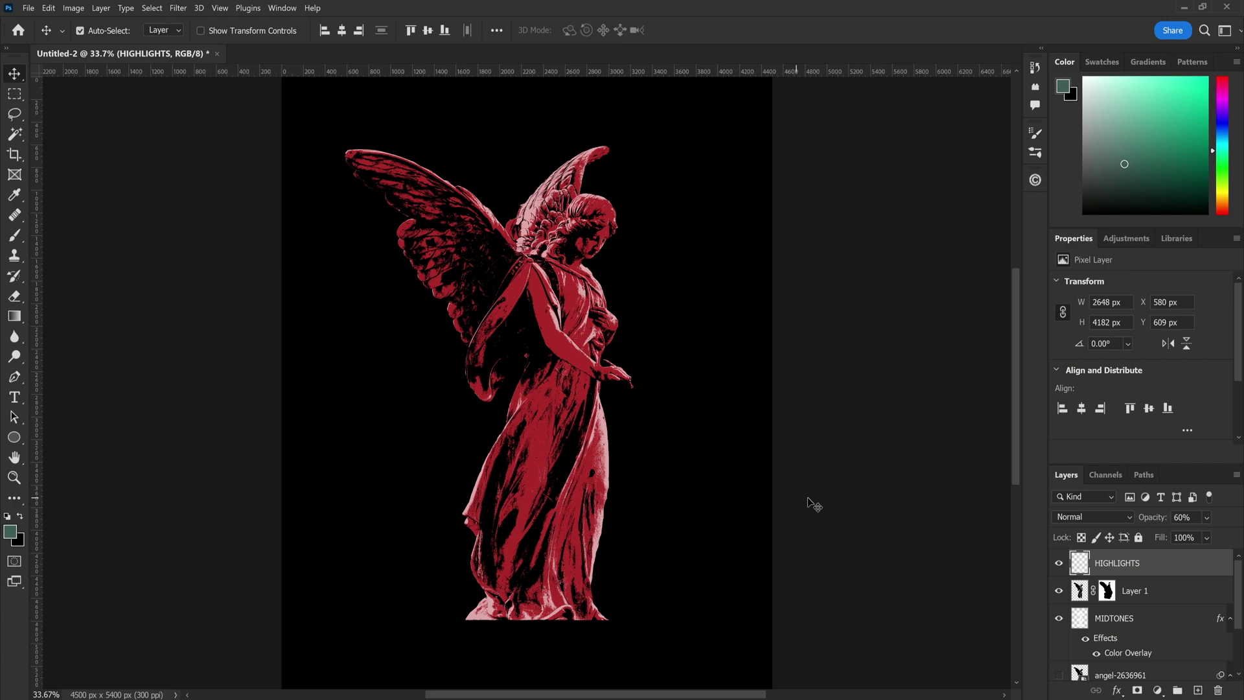
left_click(1059, 592)
left_click(1058, 591)
Hide the Background layer and convert Layer 1 and MIDTONES together into one smart object.
scroll(1114, 602, "down", 3)
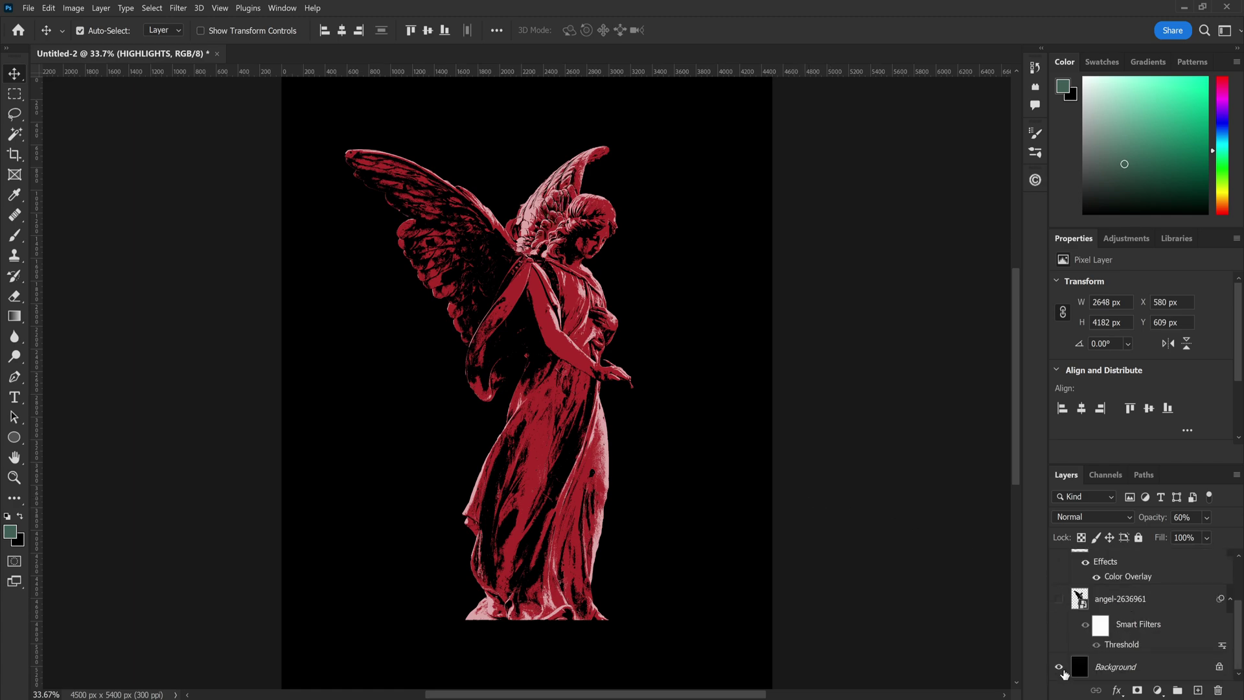
left_click(1060, 667)
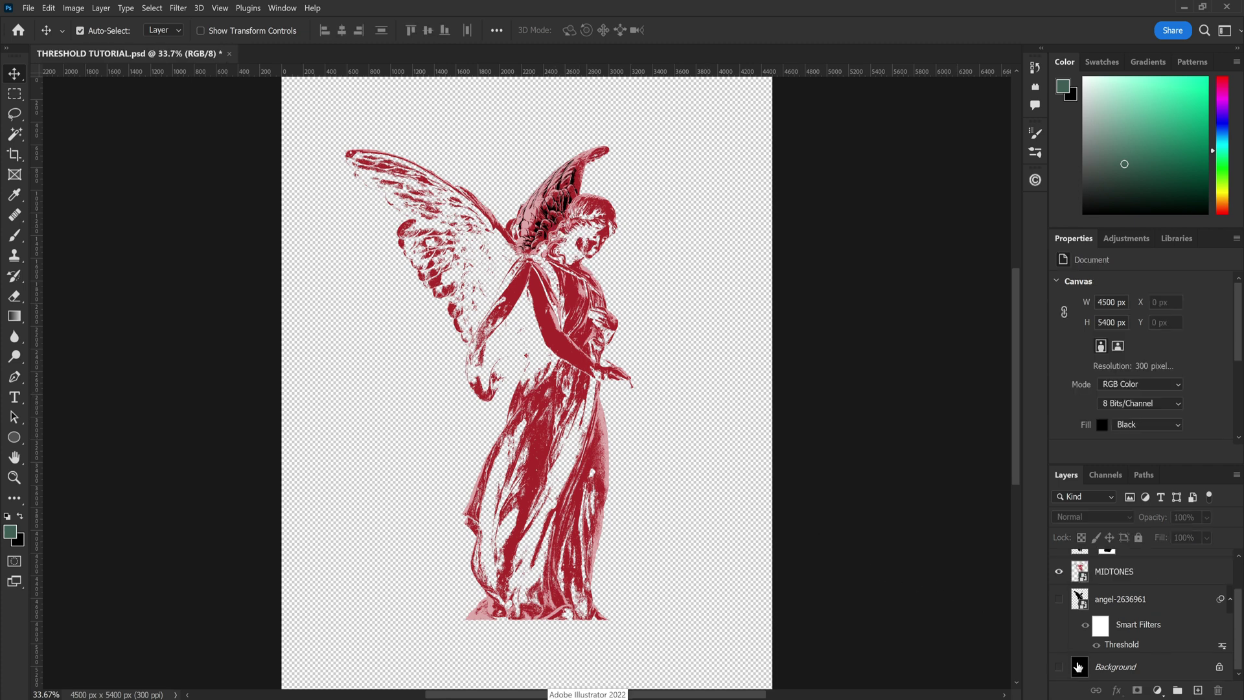
scroll(1078, 666, "up", 2)
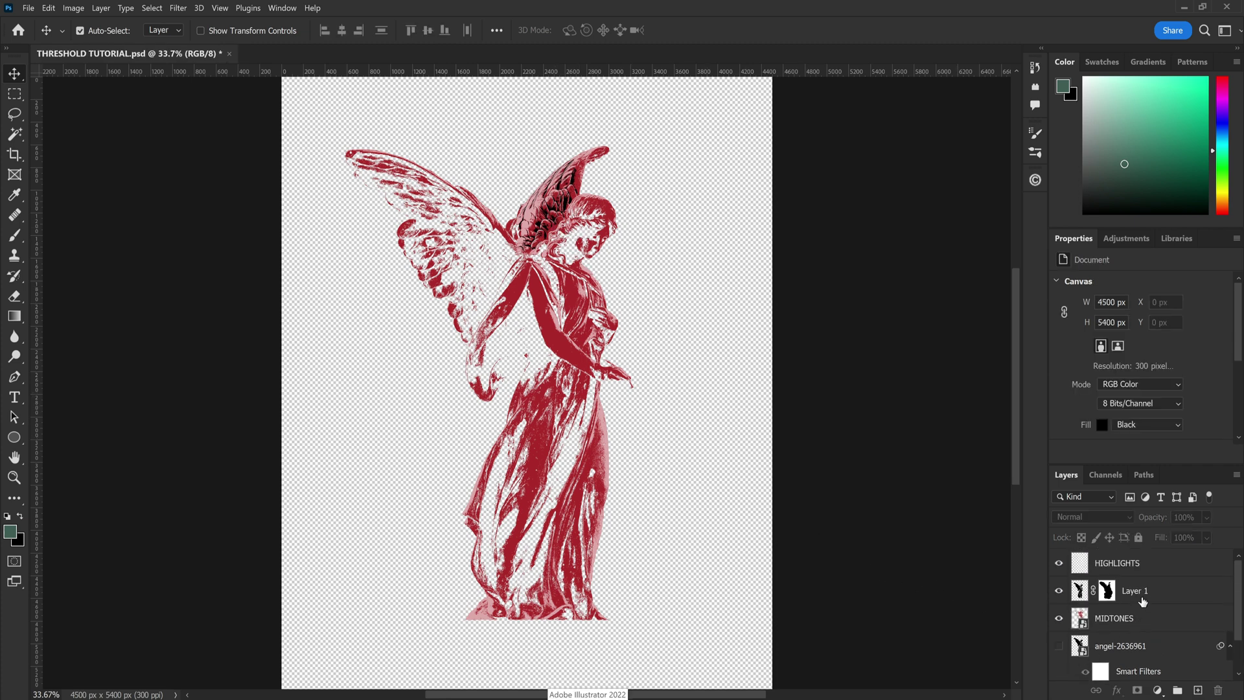
left_click(1154, 594)
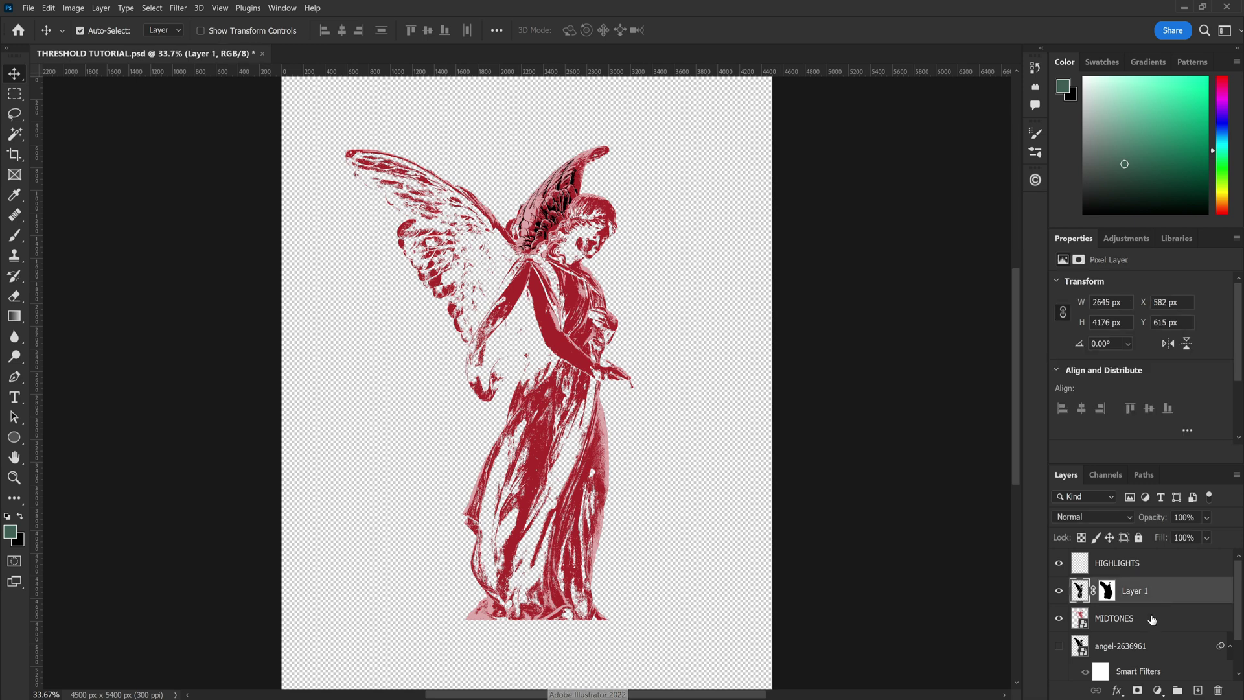
left_click(1152, 620, "shift")
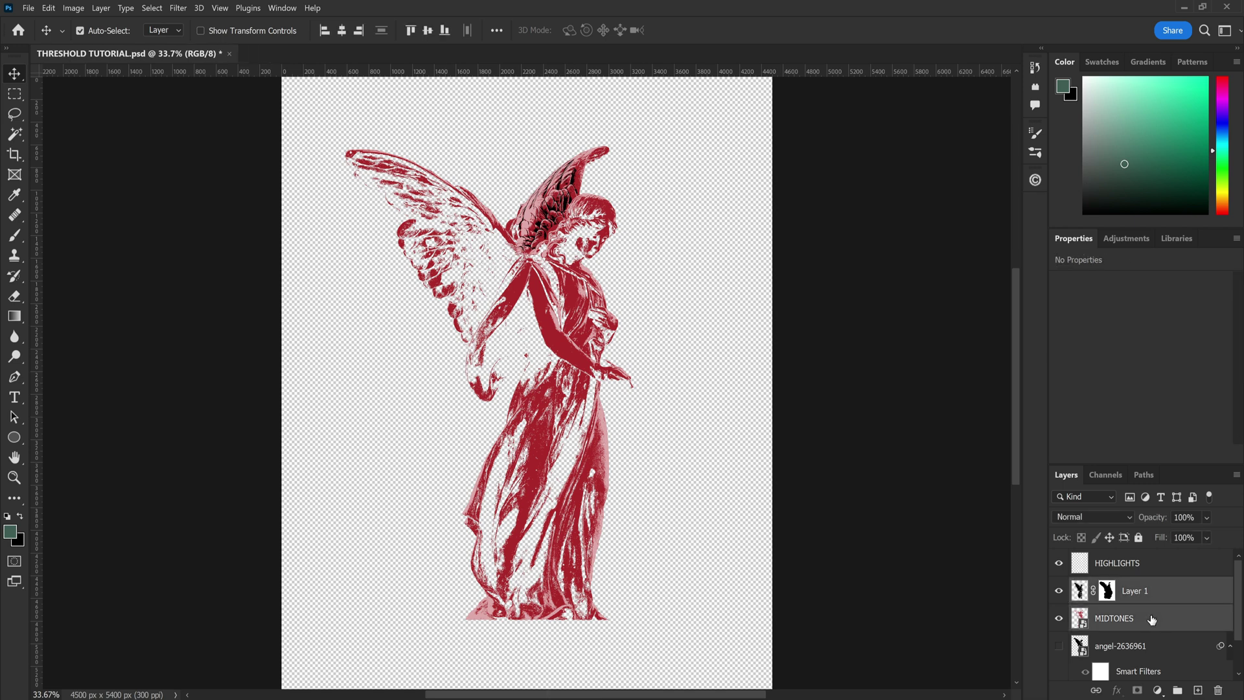
right_click(1166, 594)
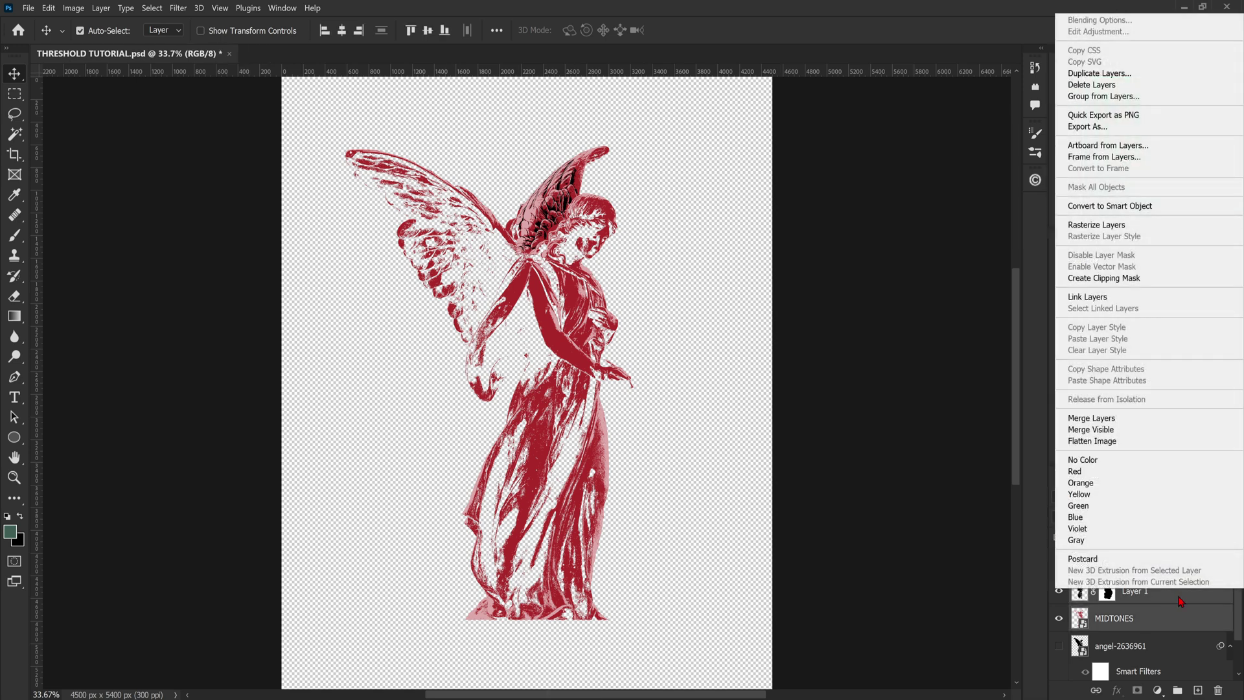
left_click(1111, 206)
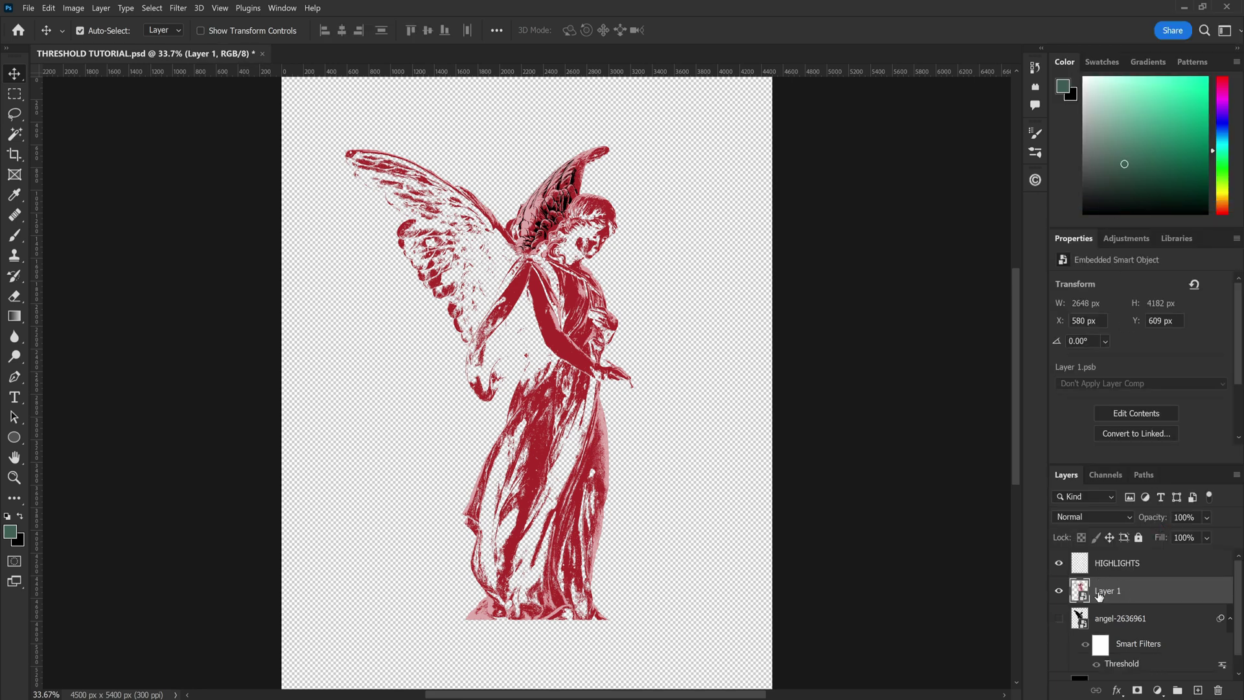
Rename the combined smart object layer MIDTONES.
double_click(1110, 590)
type("MIDTONES")
key("Return")
Split the black Blend If point of This Layer to 0 / 54 in the MIDTONES blending options to drop its black areas.
left_click(1116, 690)
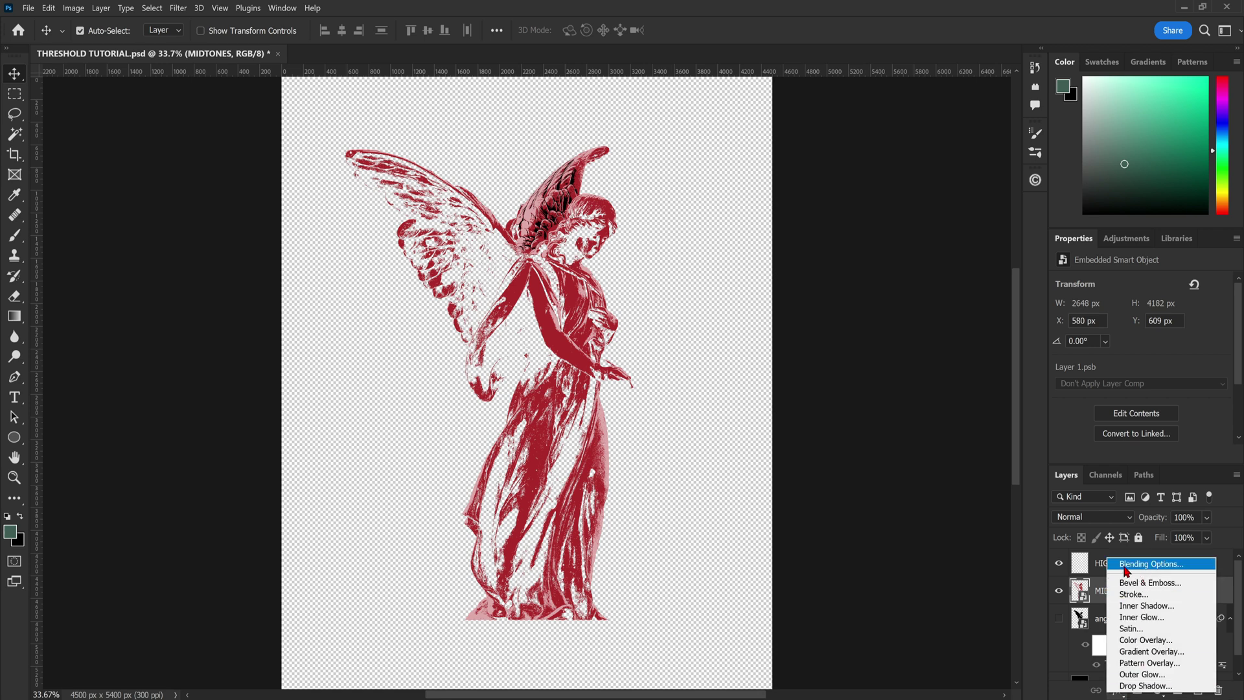
left_click(1149, 570)
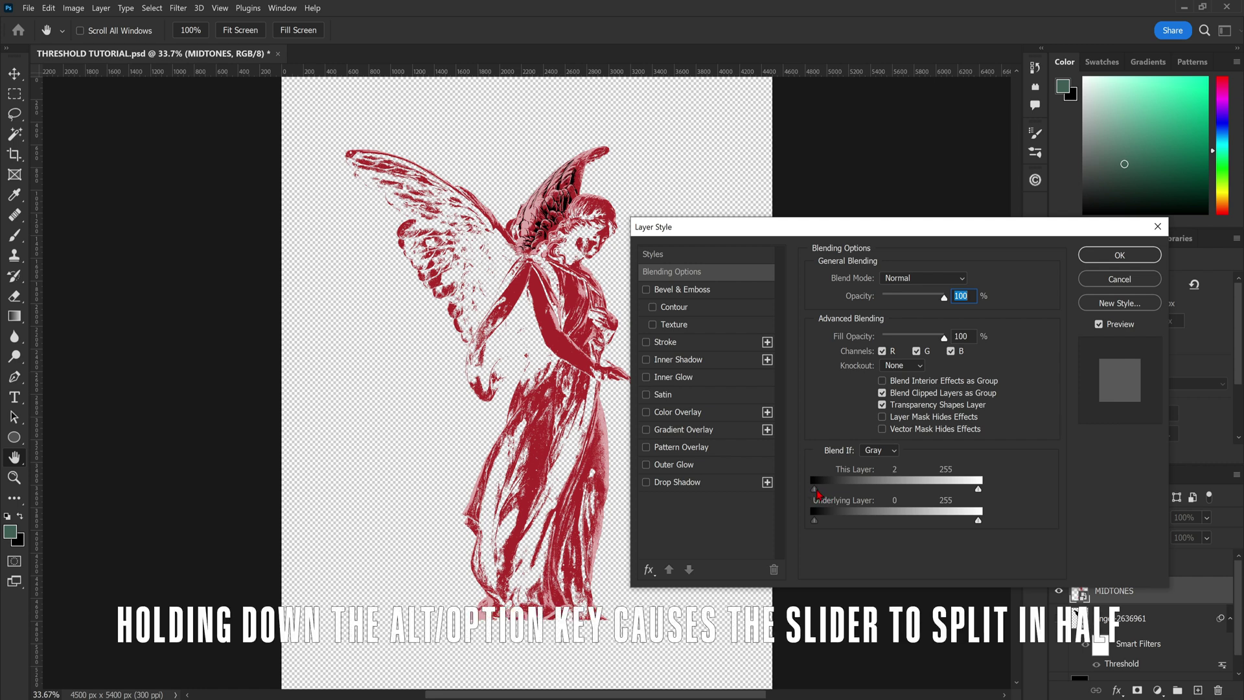
left_click_drag(816, 491, 815, 490)
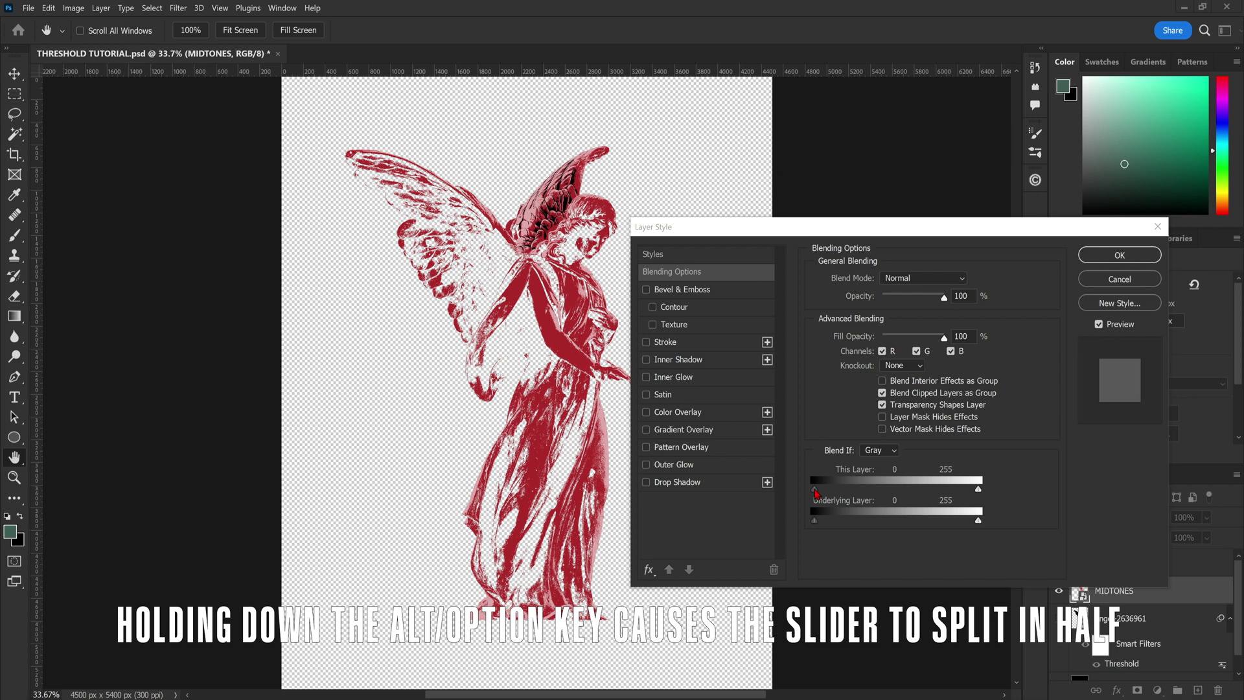
key("alt")
left_click_drag(825, 493, 844, 496)
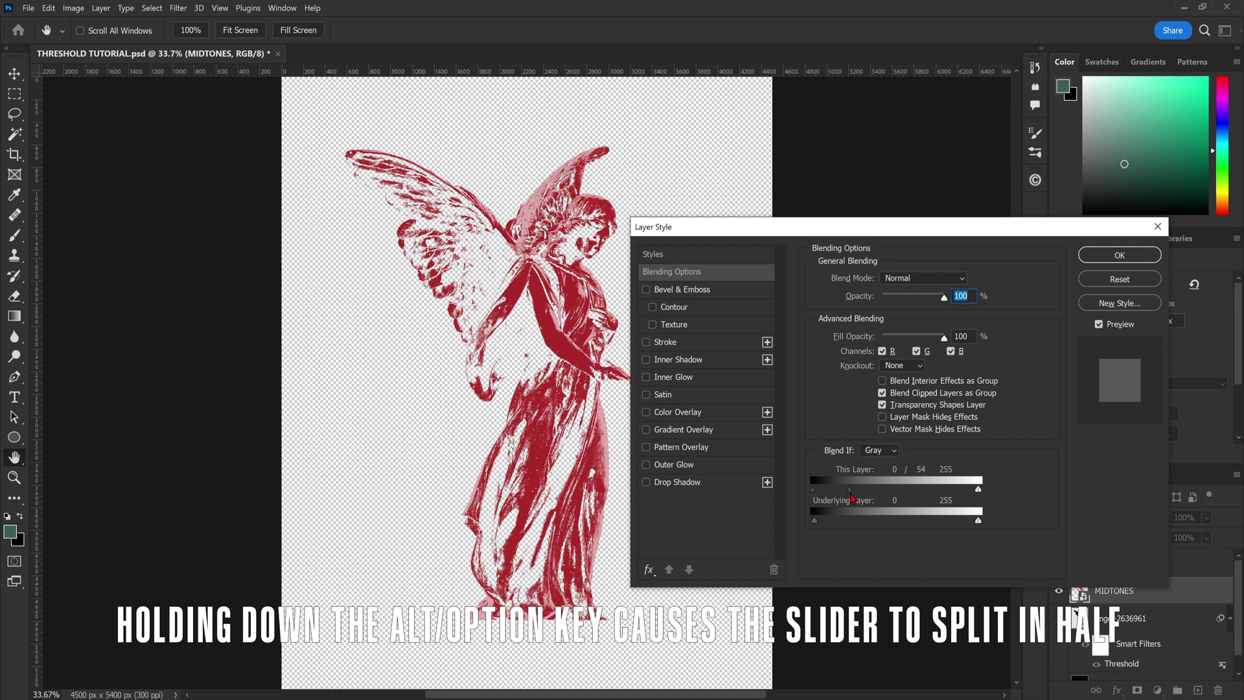
left_click(1119, 255)
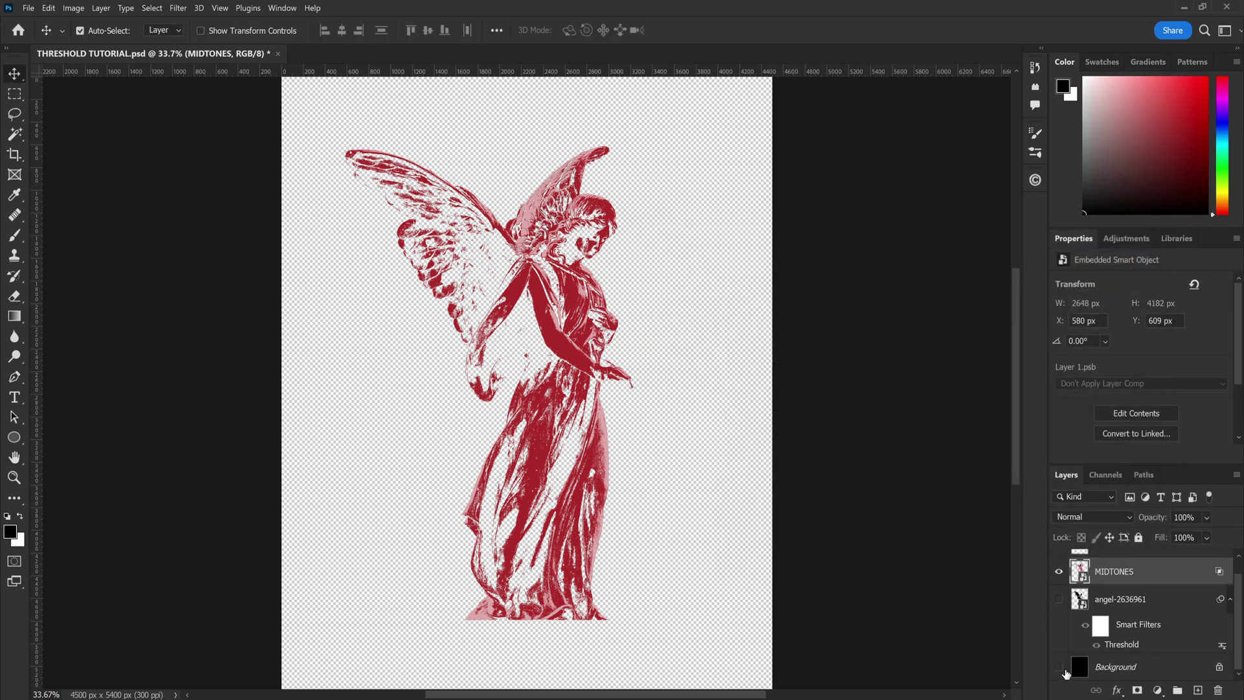
Show the black Background layer behind the artwork again.
left_click(1059, 667)
scroll(1123, 623, "up", 1)
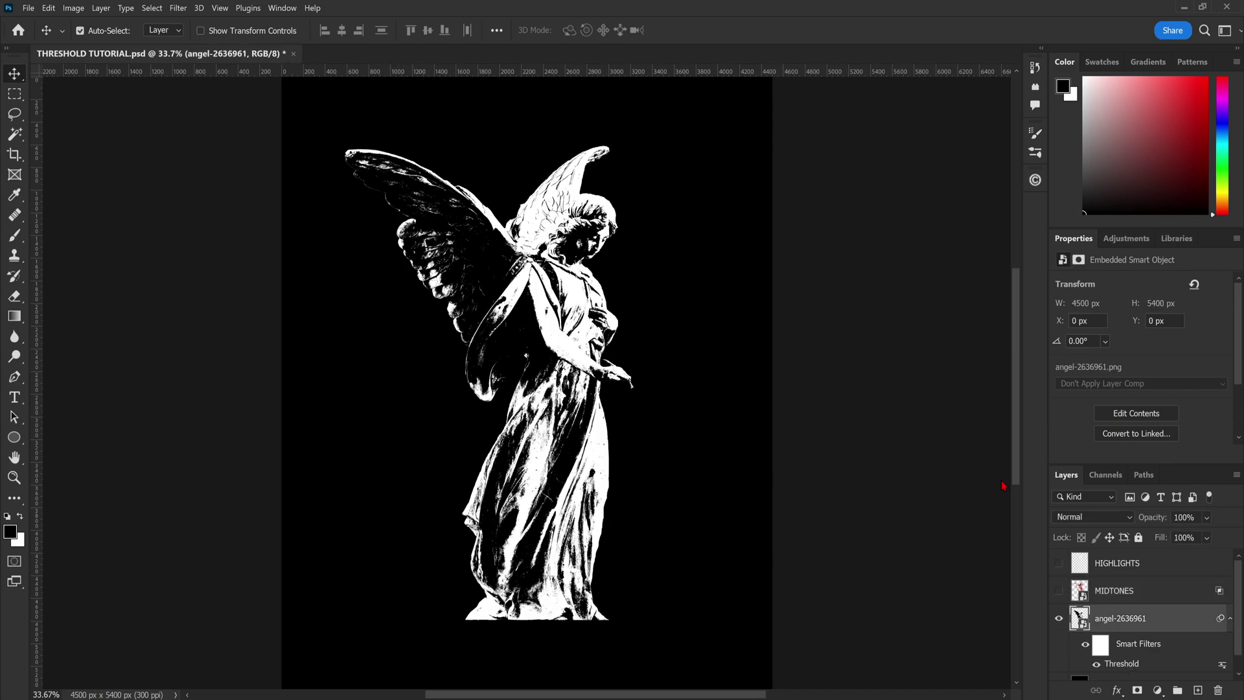
Raise the Threshold smart filter level on the angel-2636961 layer so only its brightest areas stay white.
double_click(1122, 663)
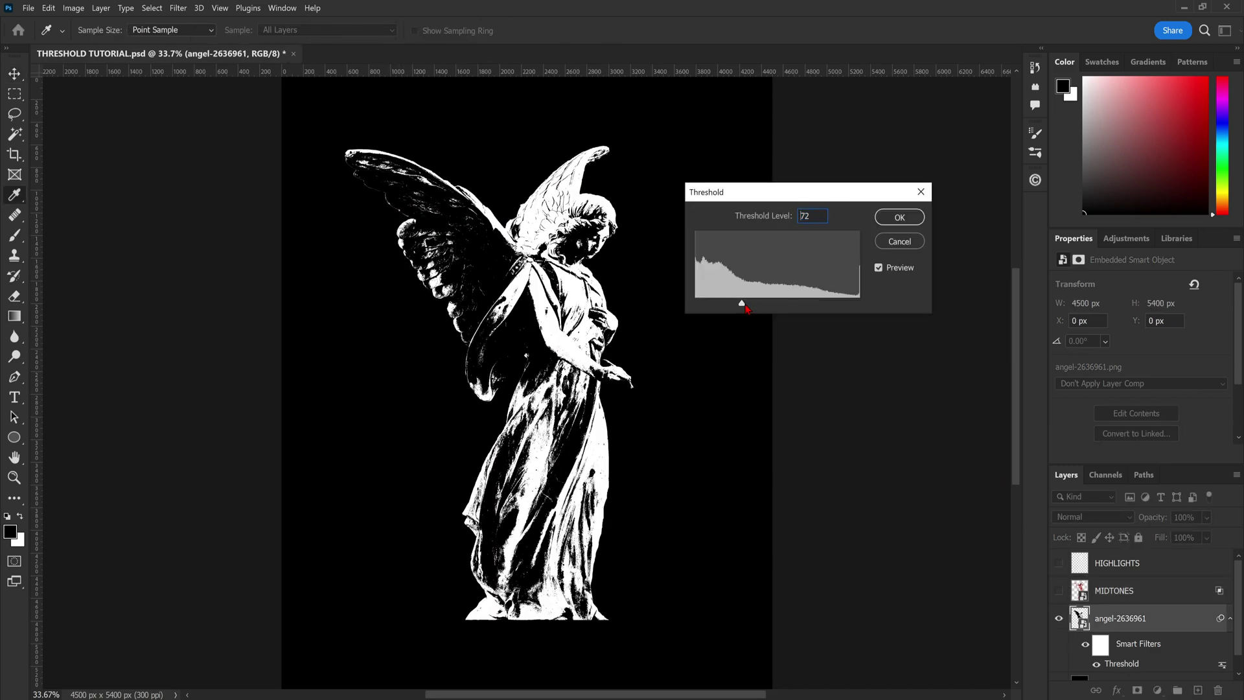
left_click_drag(744, 303, 780, 307)
key("Return")
Select the white threshold areas with the Magic Wand and put them in white on a new layer above HIGHLIGHTS.
key("w")
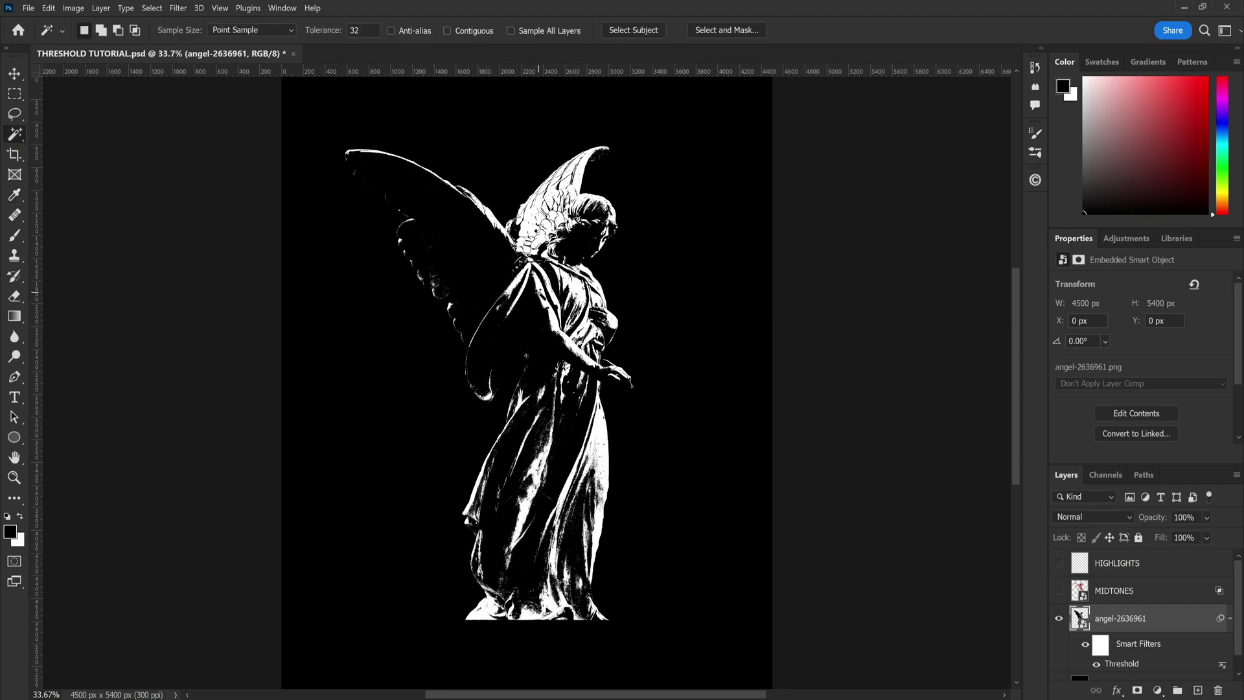
key("ctrl+shift+alt+n")
key("ctrl+shift+bracketright")
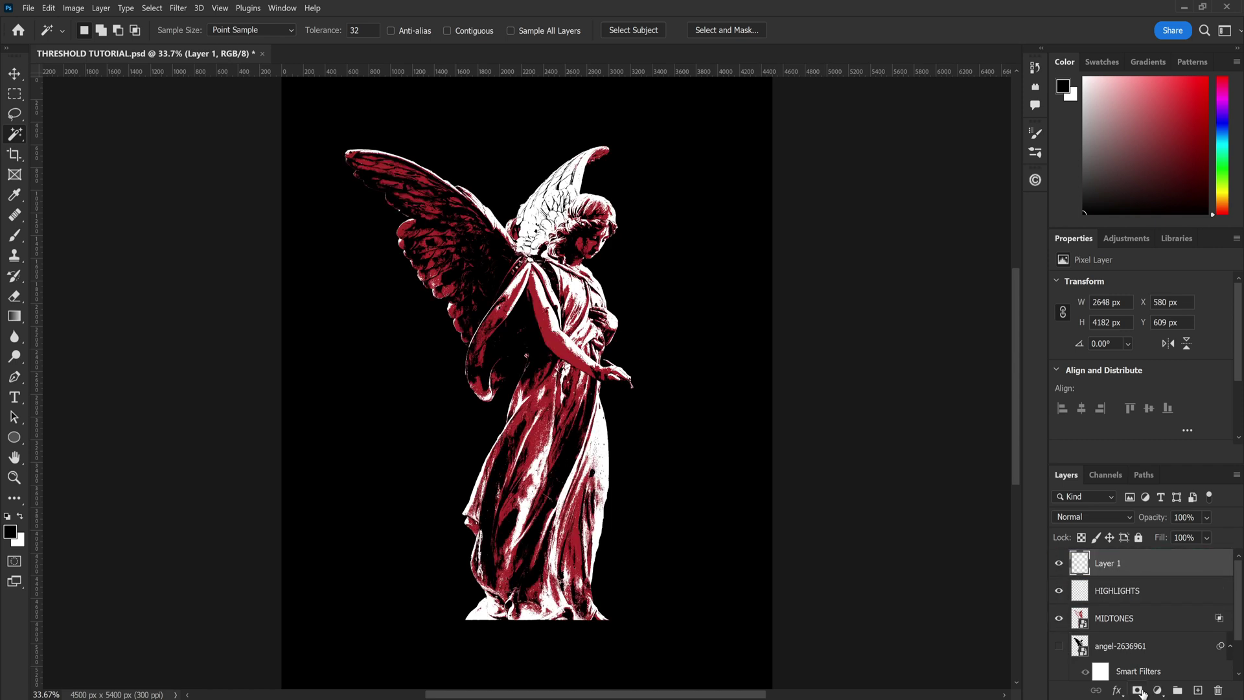
Mask Layer 1 and paint black over the angel's body and right wing, reducing the brush size to 250.
left_click(16, 237)
mouse_move(490, 622)
left_mouse_down()
mouse_move(529, 428)
mouse_move(585, 513)
mouse_move(585, 599)
mouse_move(594, 309)
mouse_move(532, 311)
mouse_move(609, 150)
mouse_move(515, 233)
left_mouse_up()
key("bracketleft")
key("bracketleft")
key("bracketleft")
key("bracketleft")
key("bracketleft")
key("bracketleft")
key("bracketleft")
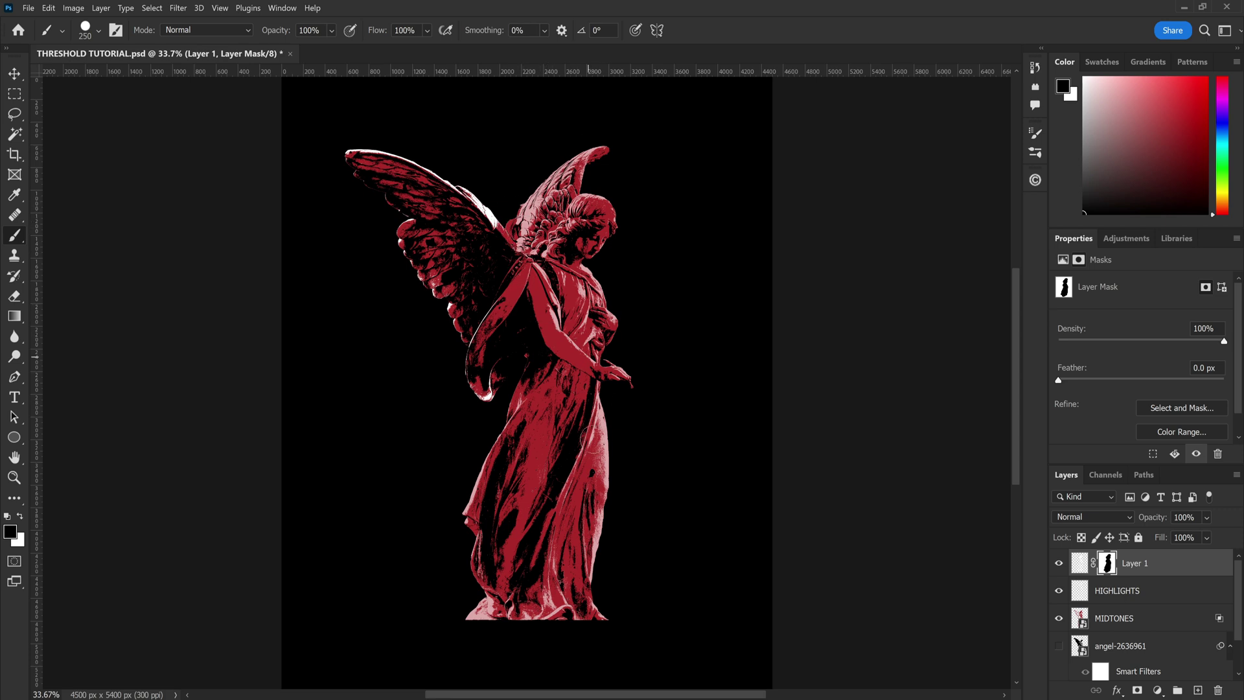
Lower Layer 1's opacity to 60%.
left_click(1079, 562)
left_click(1207, 517)
left_click_drag(1233, 535, 1209, 536)
key("z")
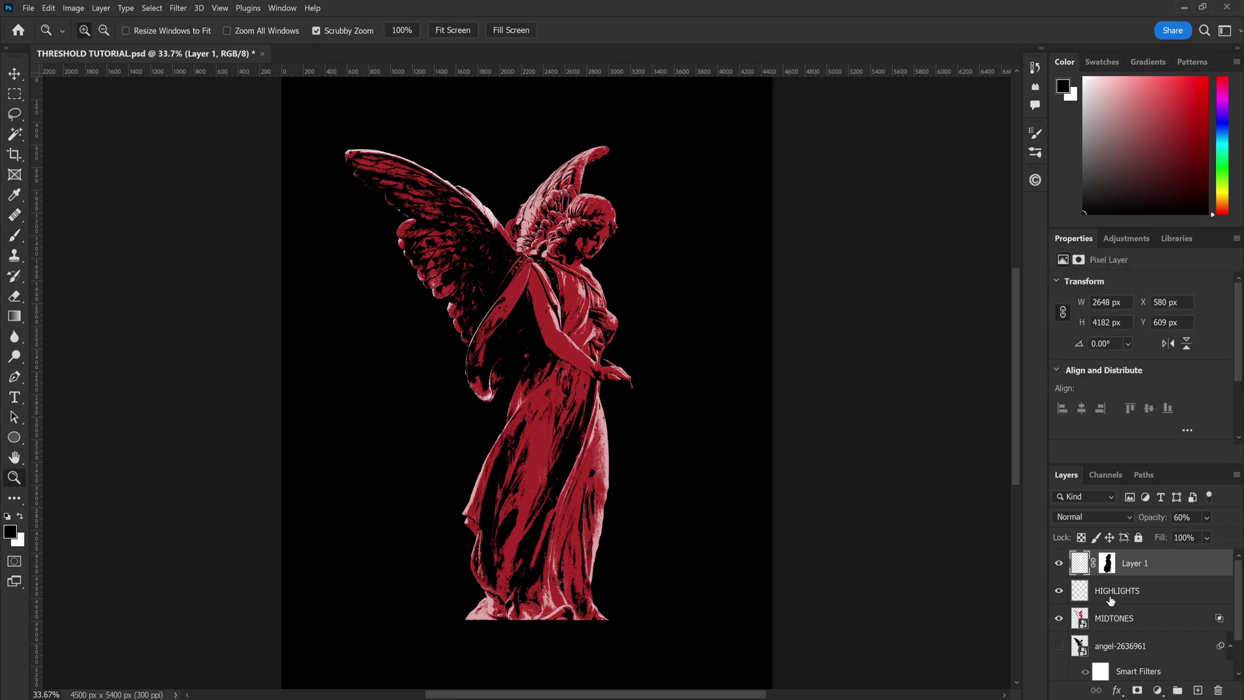
Add a layer mask to HIGHLIGHTS and paint black along the upper edge of the angel's left wing.
left_click(1110, 590)
left_click(1137, 690)
key("b")
mouse_move(502, 236)
left_mouse_down()
mouse_move(449, 188)
mouse_move(355, 151)
left_mouse_up()
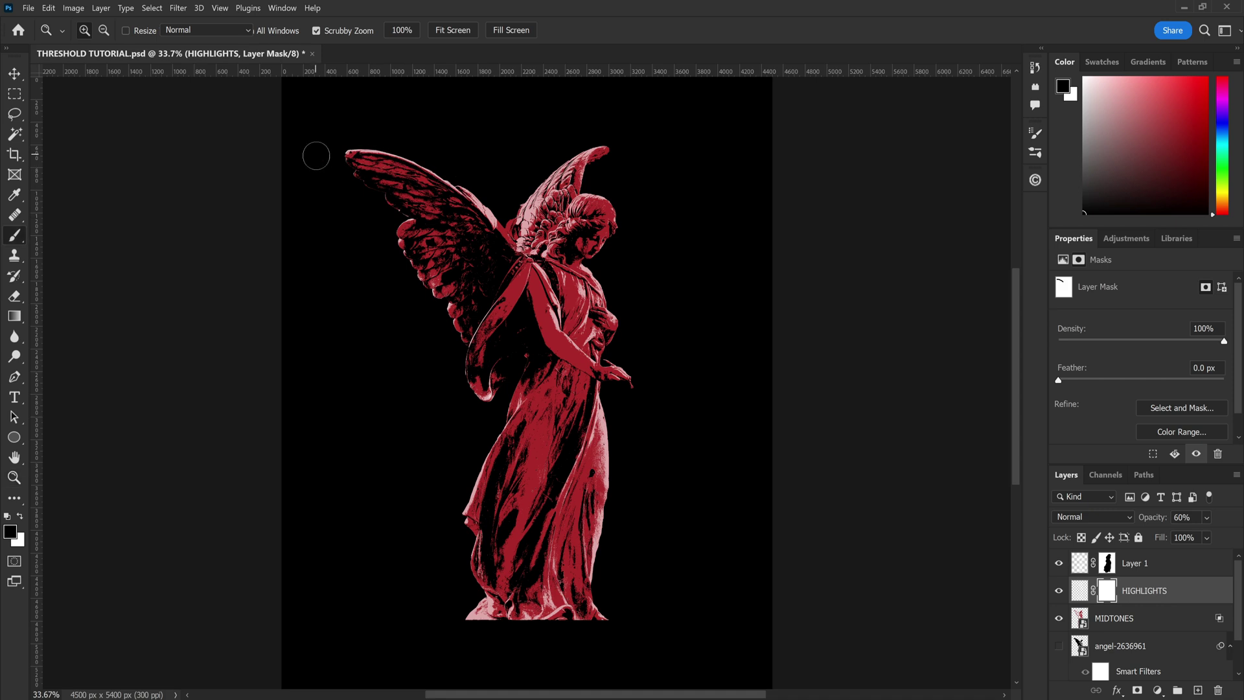
key("v")
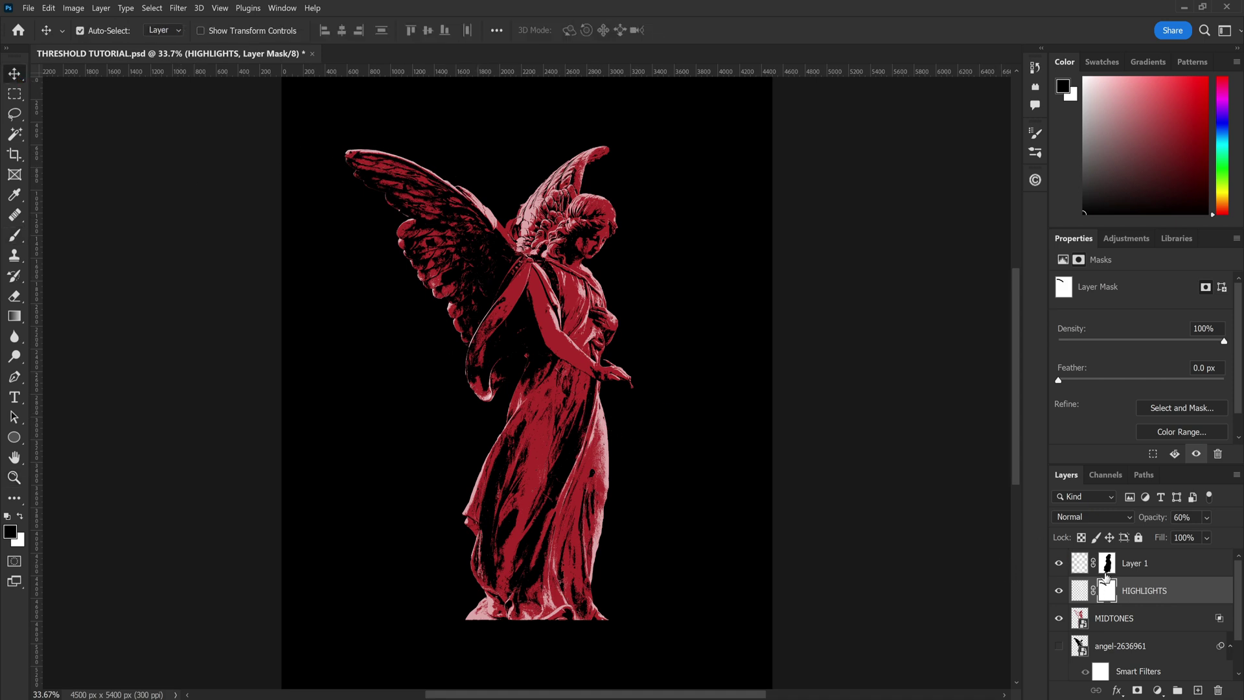
Touch up Layer 1's mask near the base of the left wing with black and white, using a brush size of 100.
left_click(1108, 563)
key("x")
key("b")
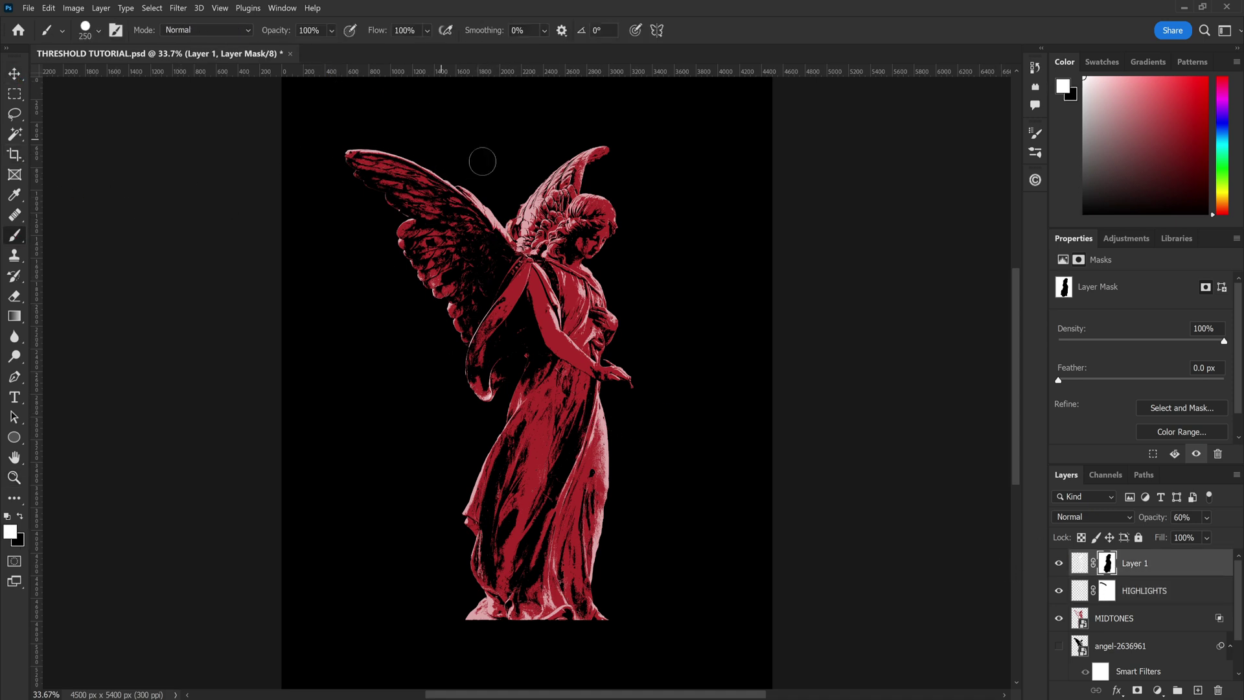
key("bracketleft")
key("bracketleft")
key("bracketleft")
key("bracketleft")
key("bracketleft")
key("x")
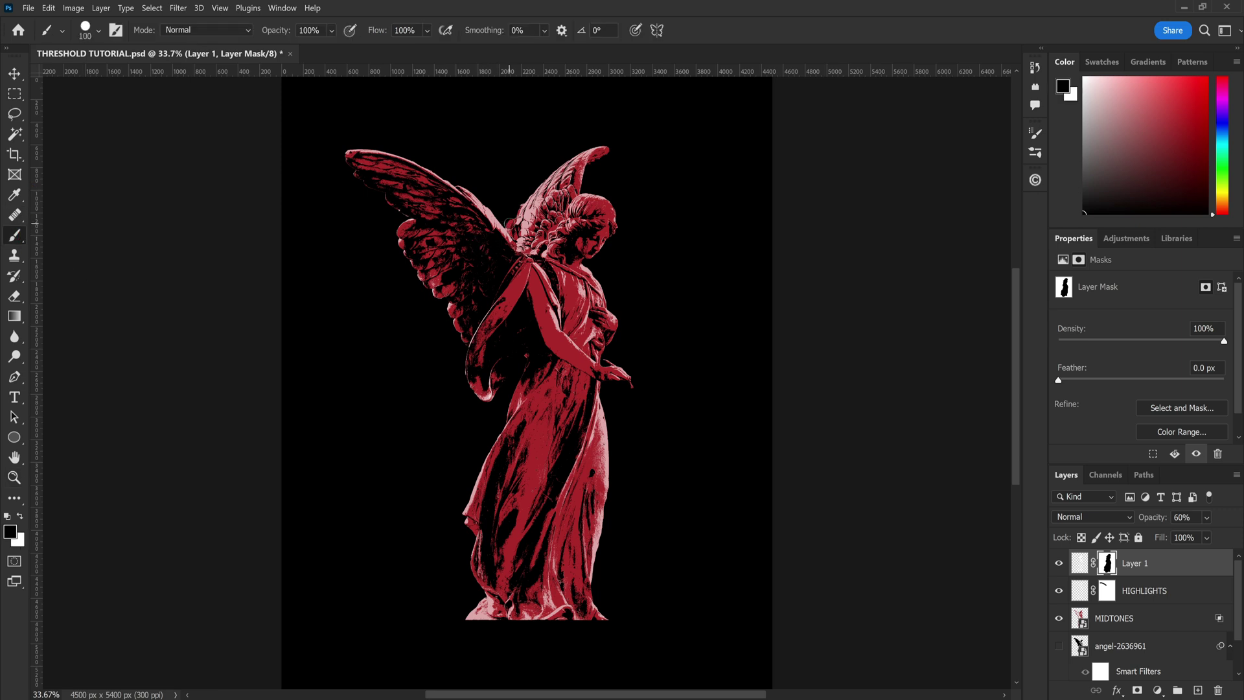
key("space")
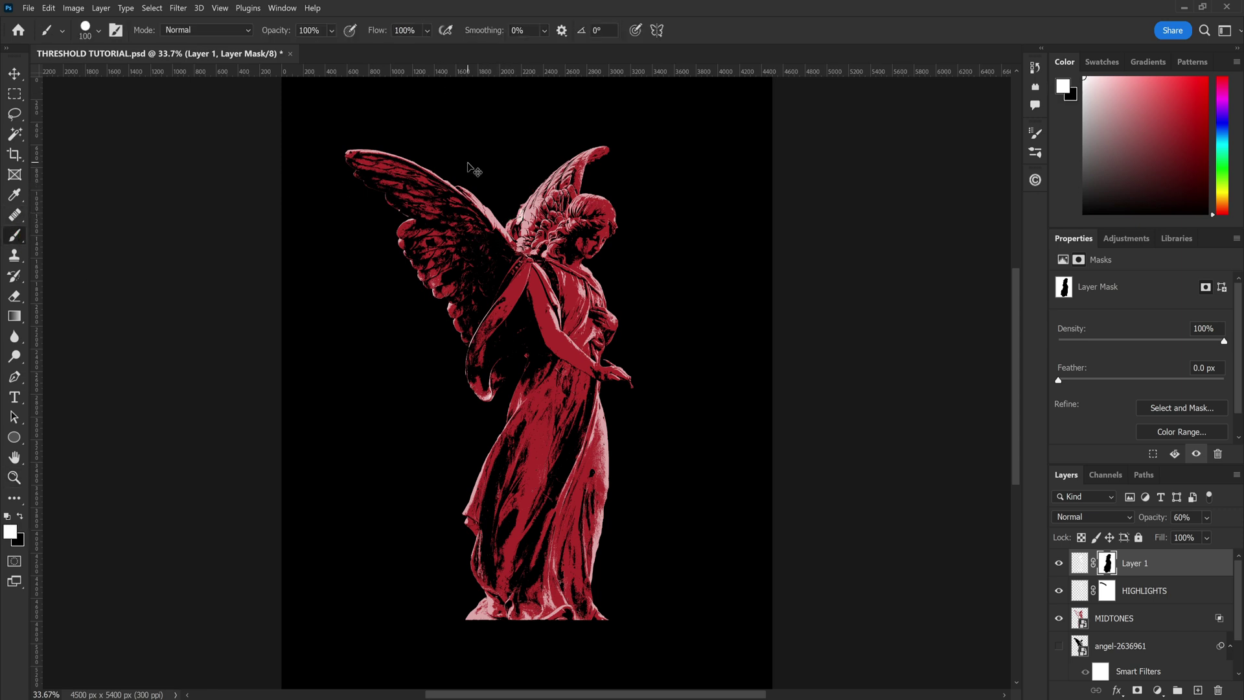
key("x")
key("v")
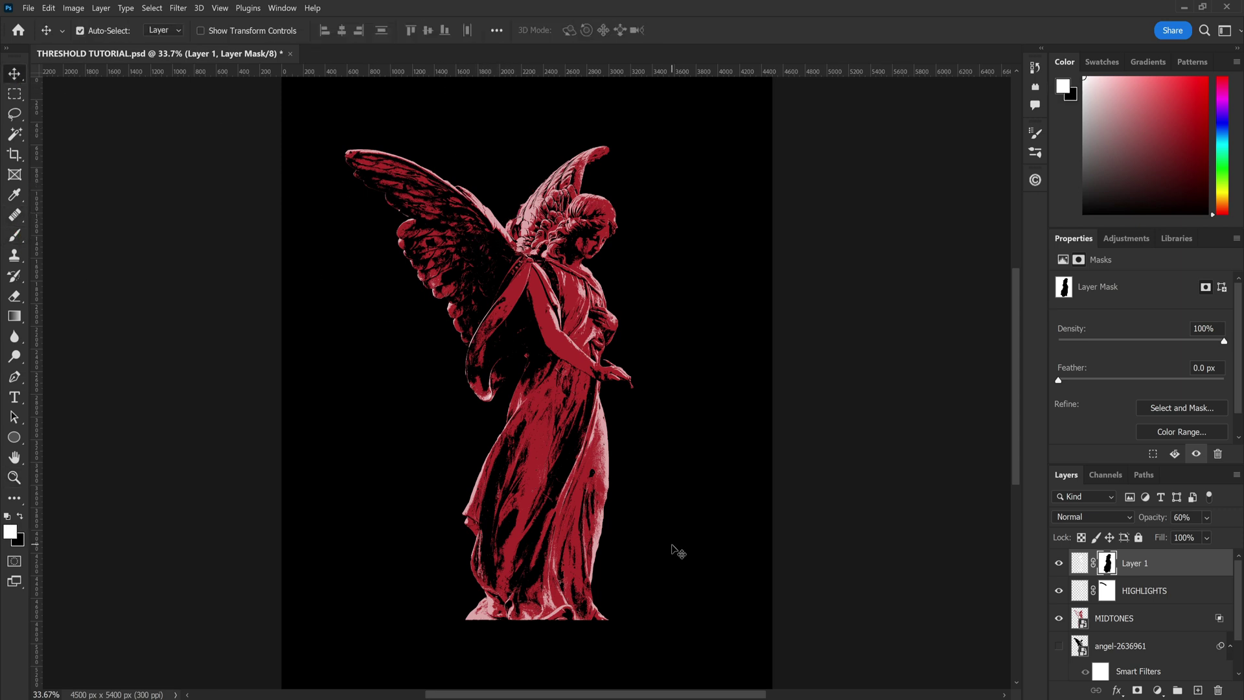